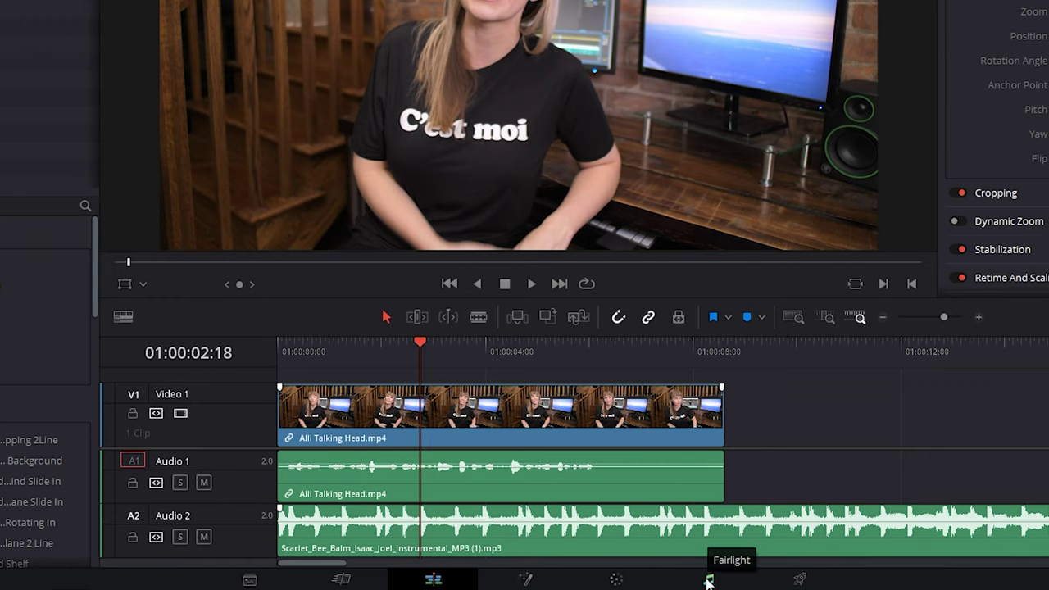
Switch from the Edit page to the Fairlight audio page.
left_click(708, 580)
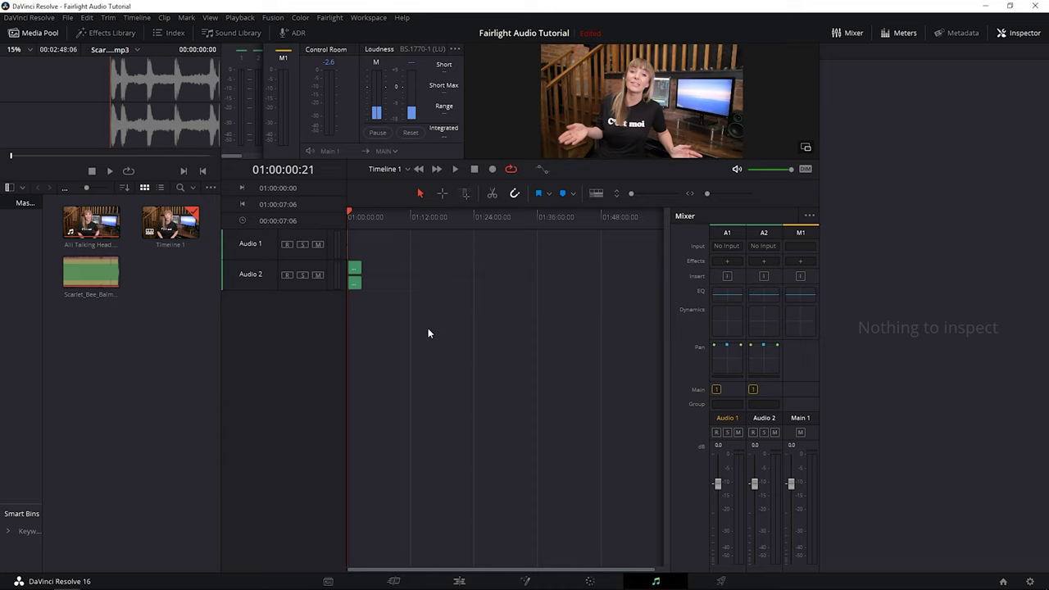
left_click(853, 33)
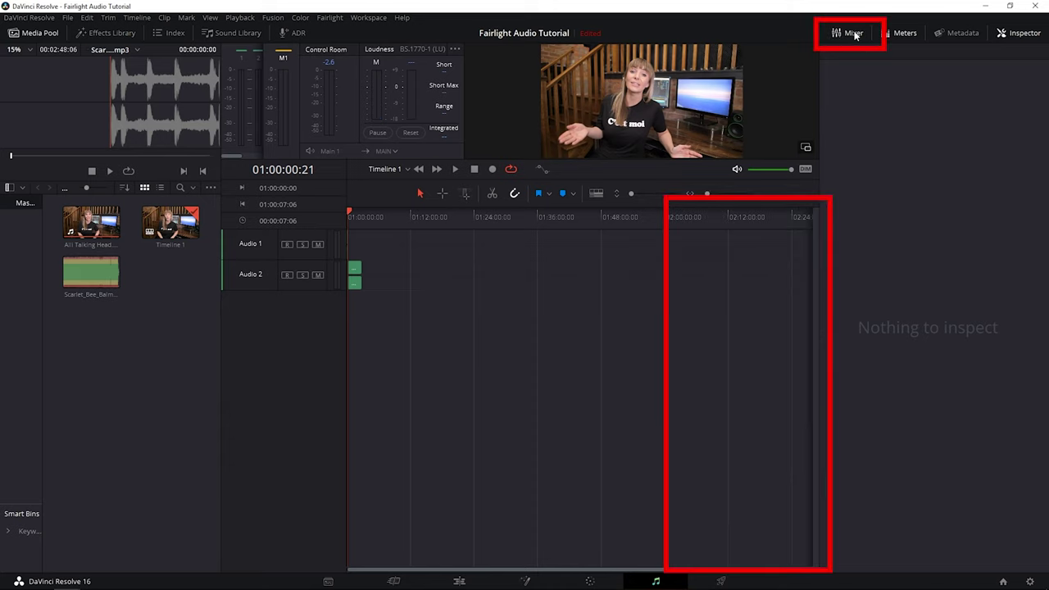
left_click(852, 33)
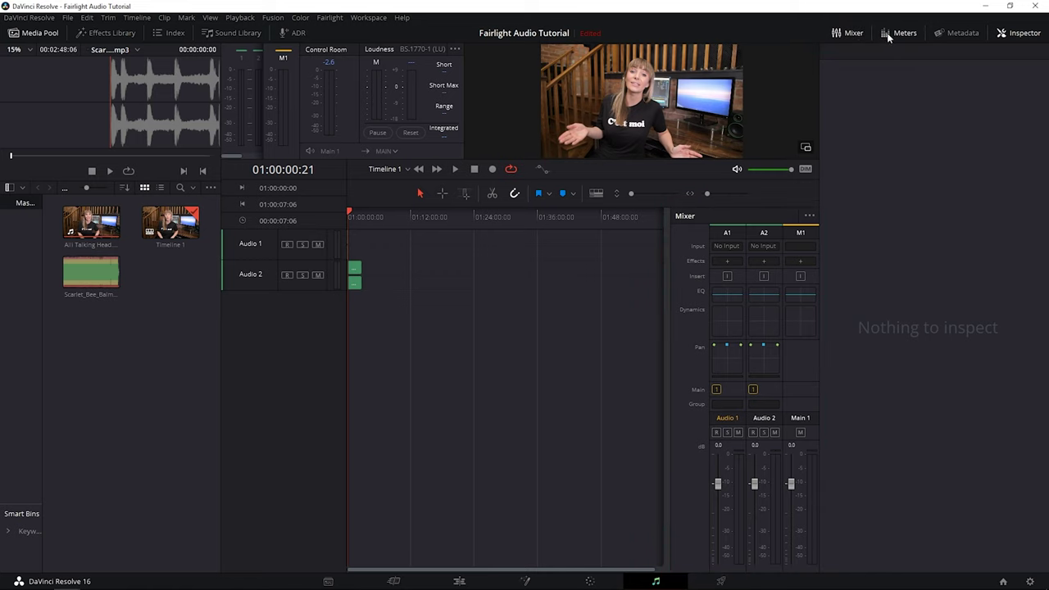
left_click(893, 35)
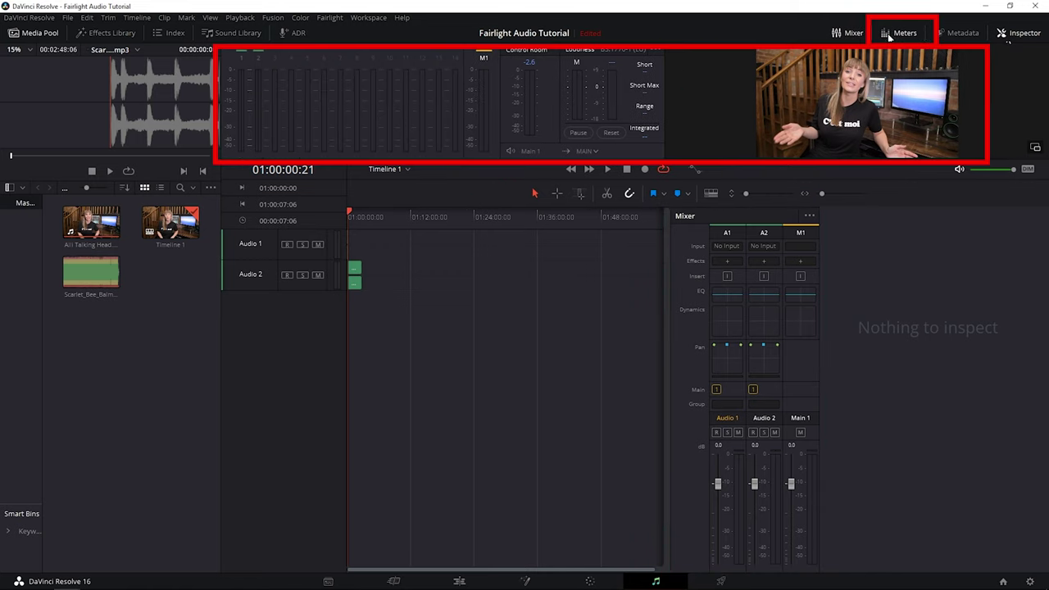
left_click(1007, 36)
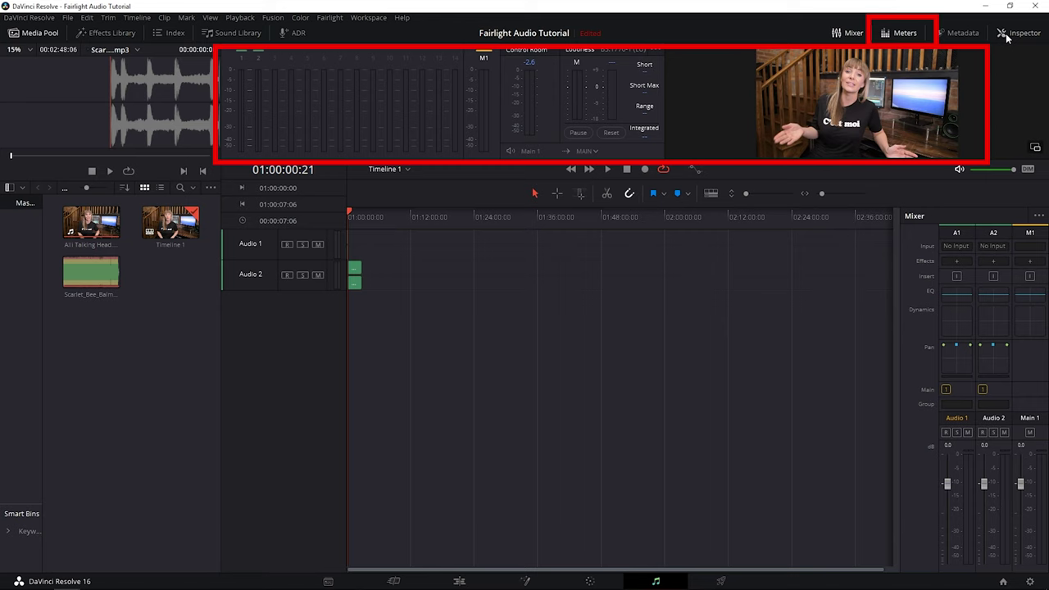
left_click(1006, 36)
left_click(964, 33)
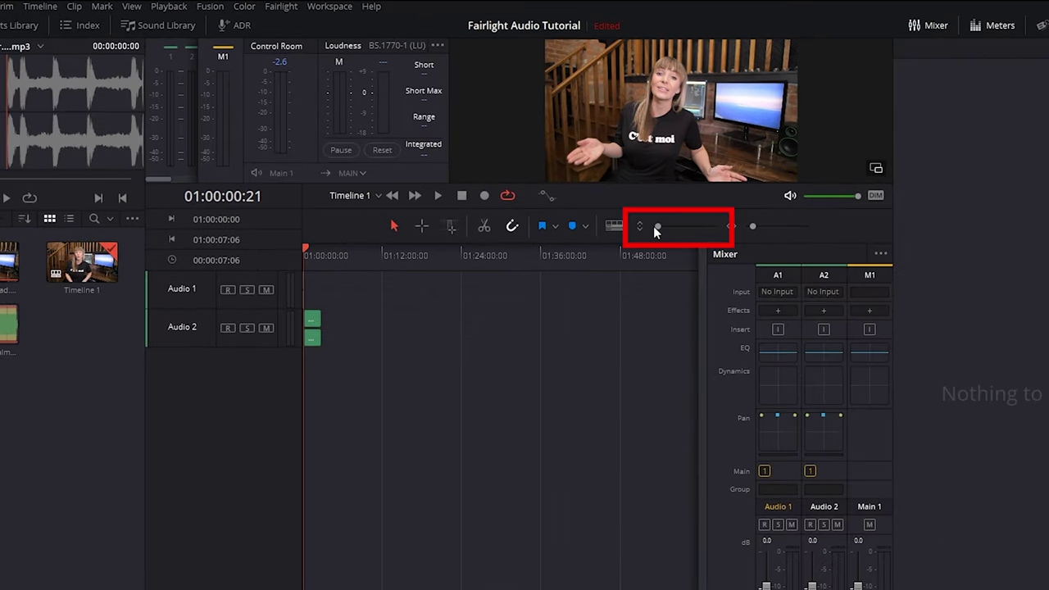
Make Audio 1 and Audio 2 taller, select the Audio 2 music clips, and zoom in to fill the timeline.
left_click_drag(656, 223, 673, 226)
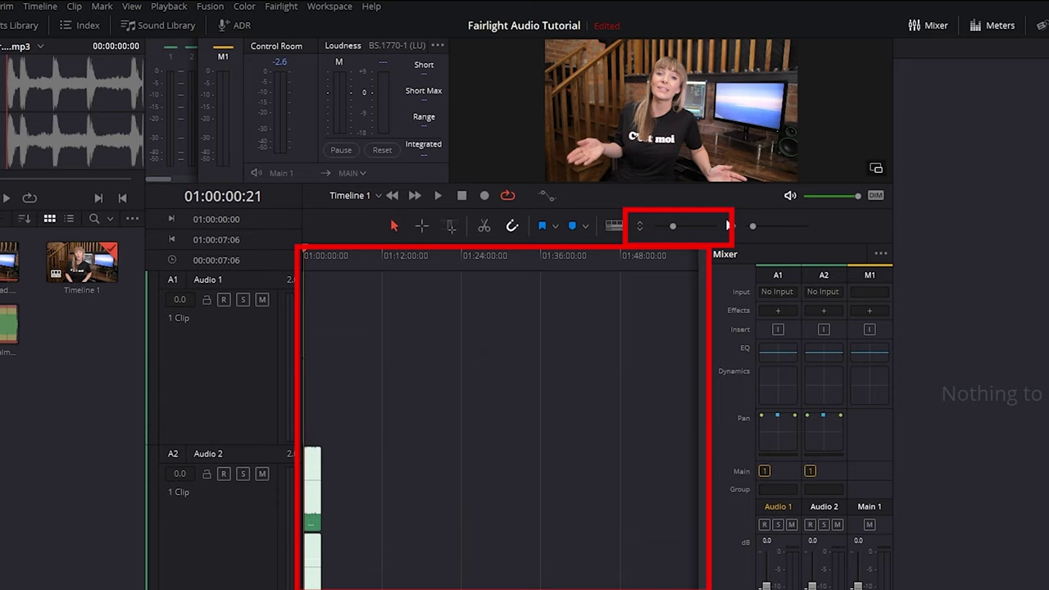
left_click_drag(753, 226, 757, 226)
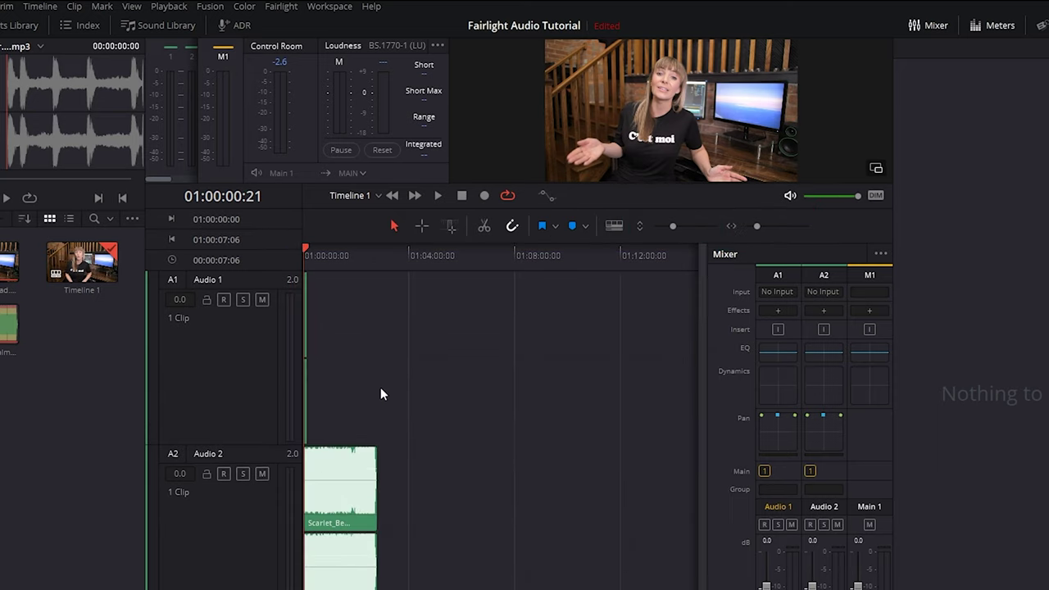
left_click_drag(382, 368, 362, 400)
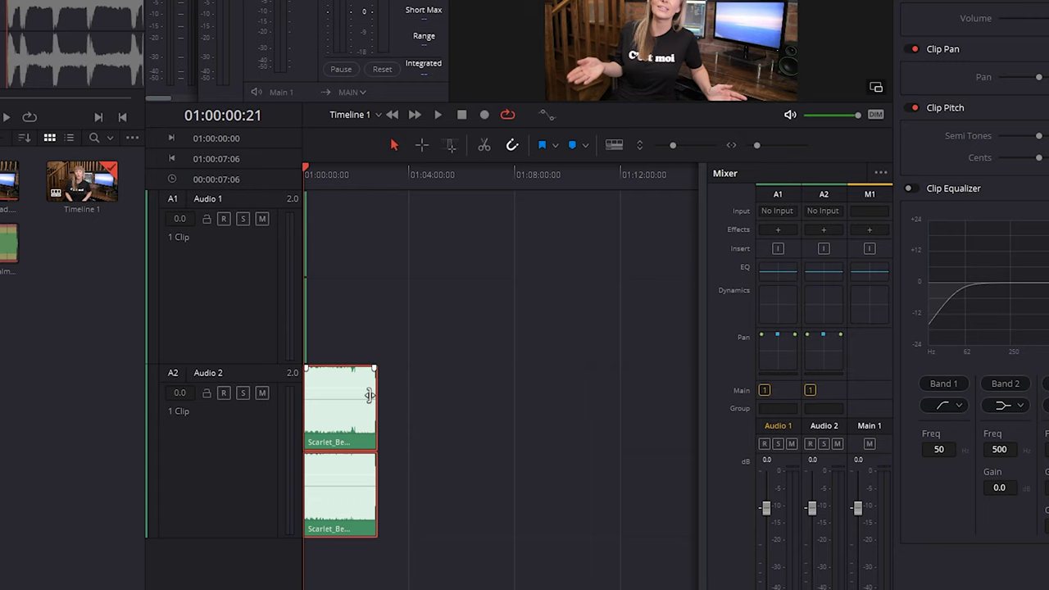
left_click_drag(370, 395, 304, 399)
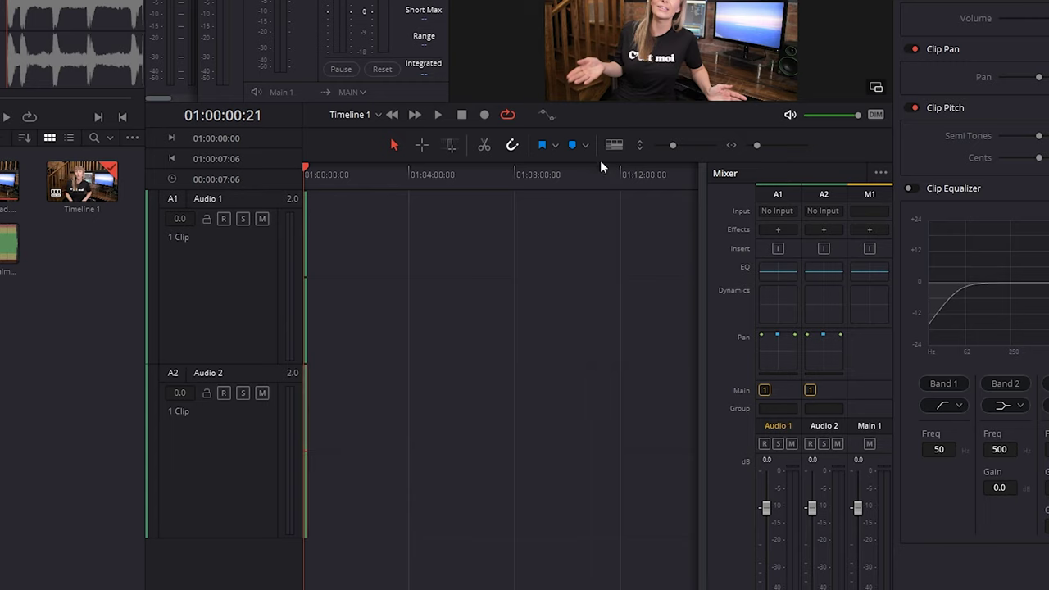
left_click_drag(755, 145, 768, 145)
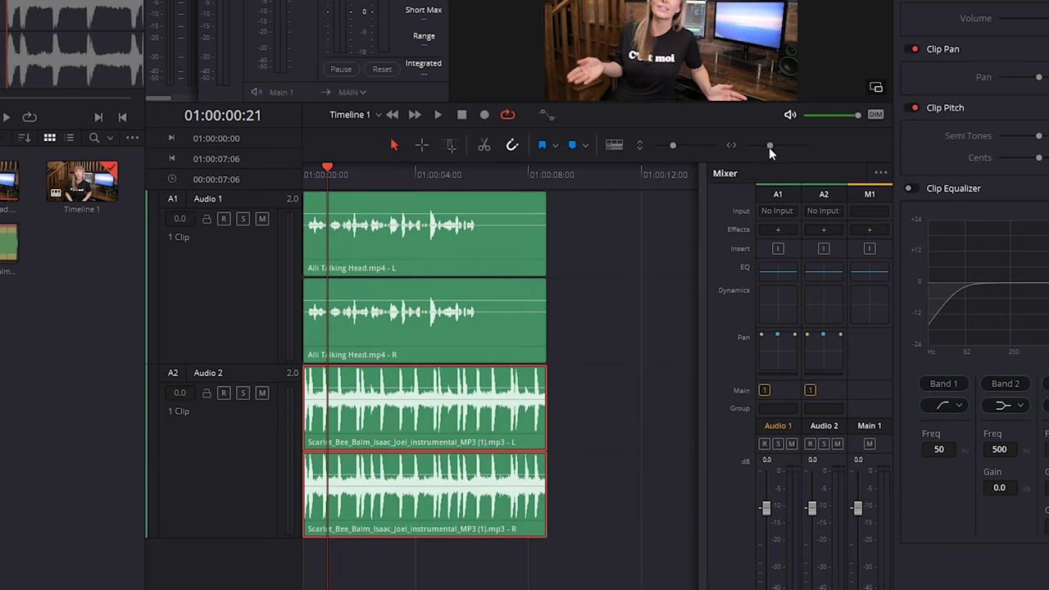
Rename track A1 to 'Dialogue' and track A2 to 'Music'.
double_click(214, 198)
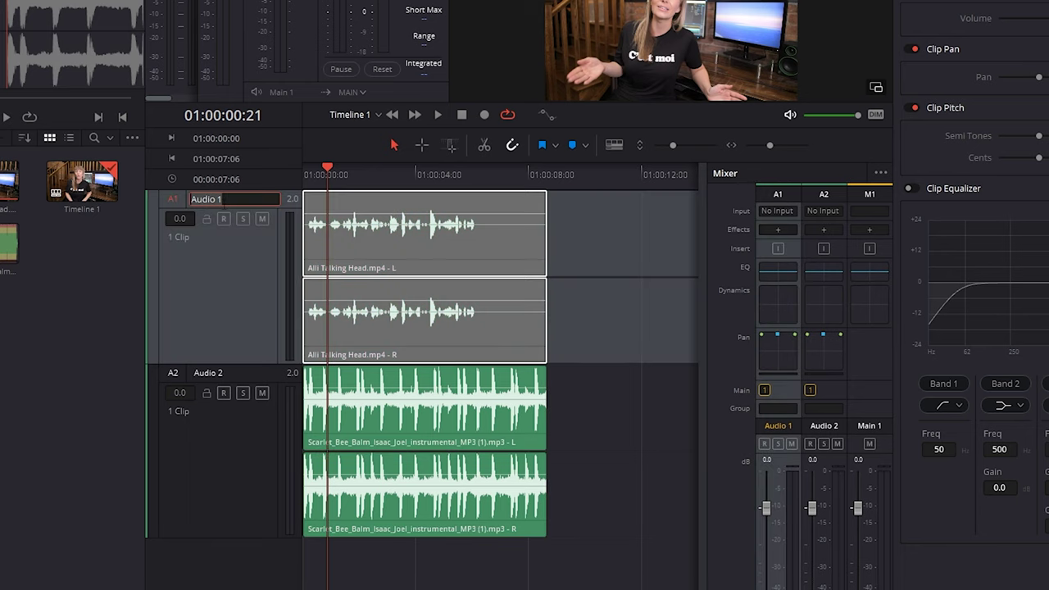
type("Dialogue")
double_click(211, 372)
type("Music")
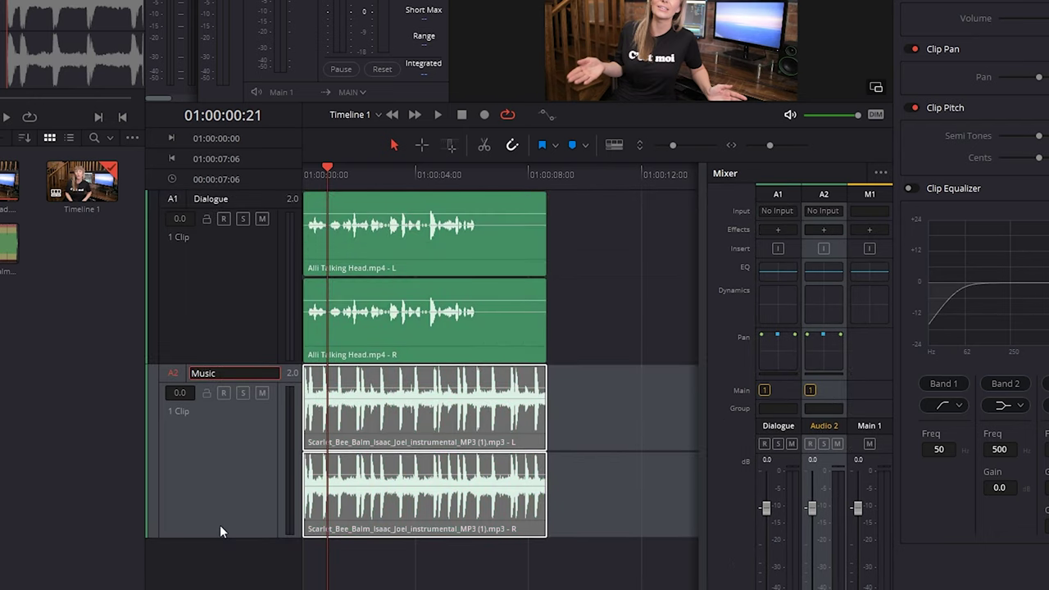
left_click(205, 587)
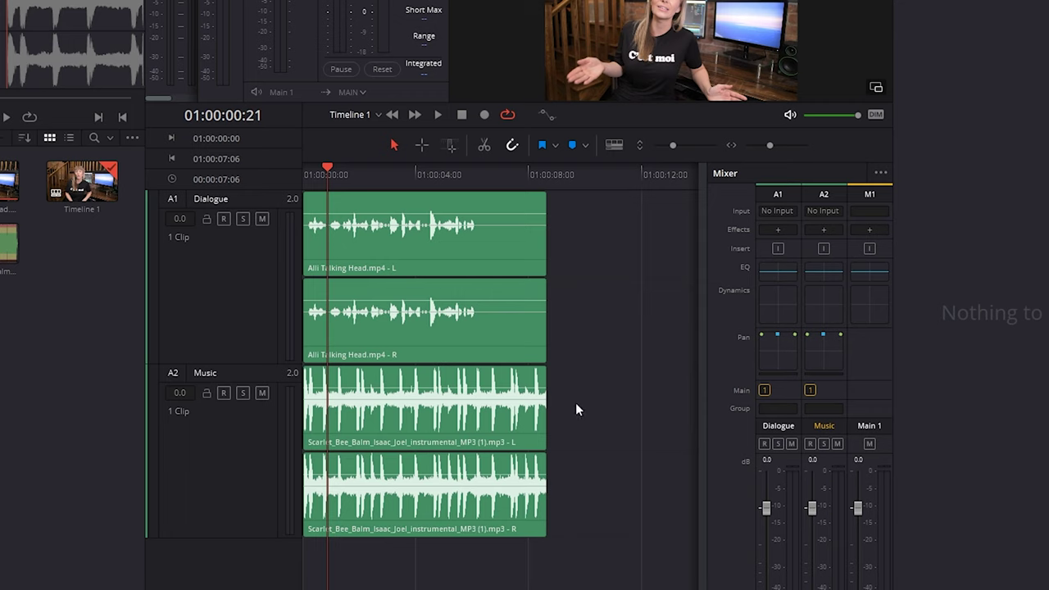
Set the music clips' clip colour to Navy.
left_click_drag(575, 402, 431, 484)
right_click(431, 484)
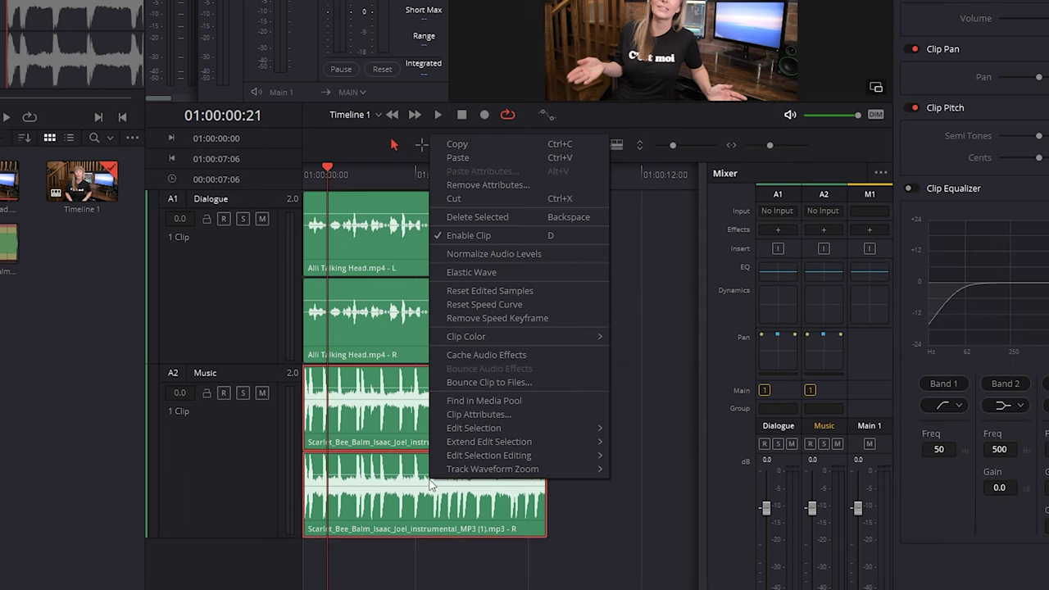
mouse_move(547, 336)
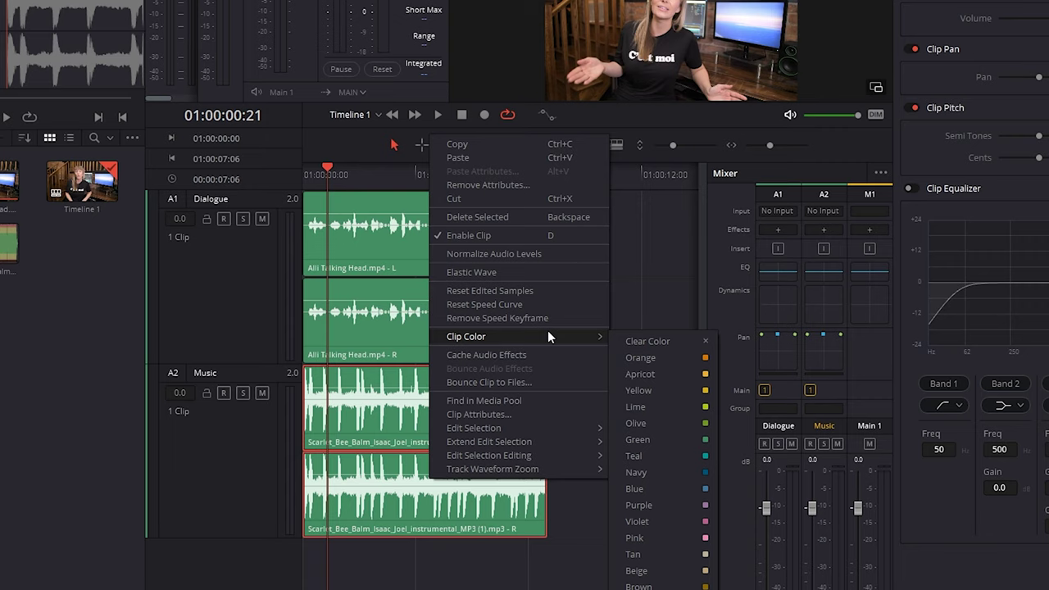
left_click(636, 472)
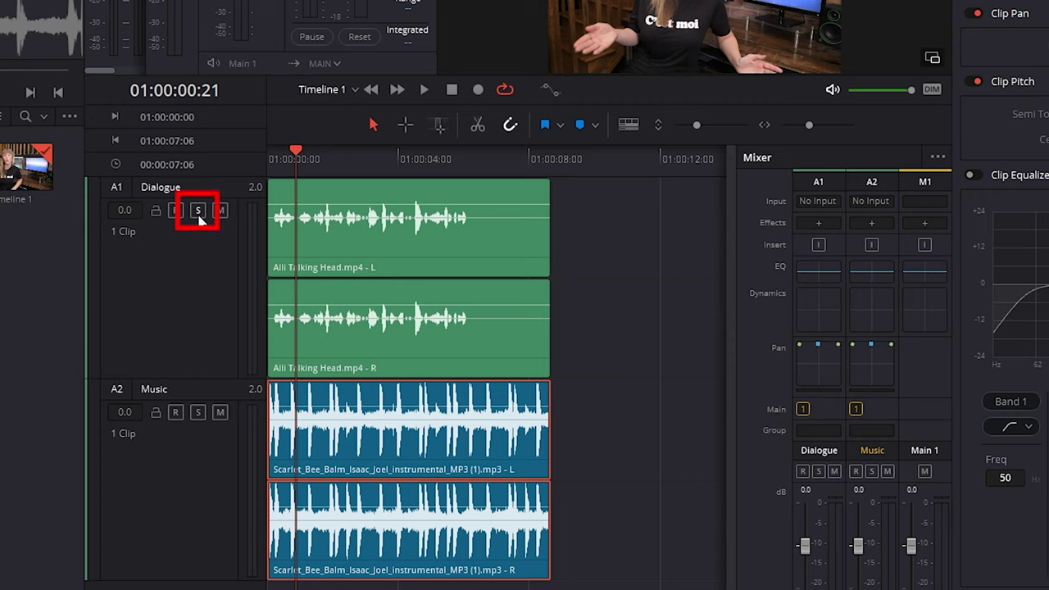
left_click(198, 213)
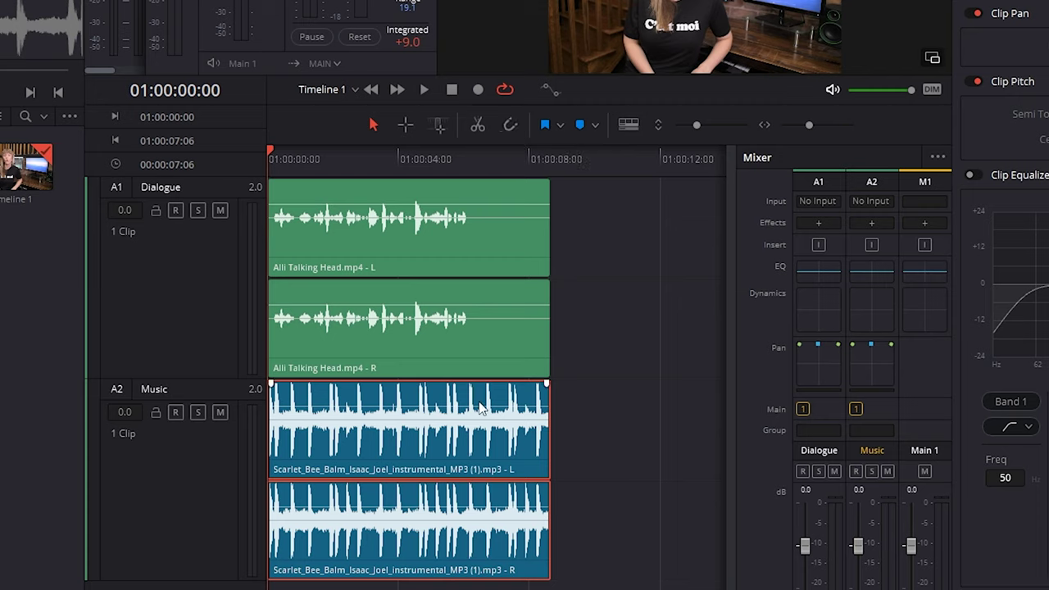
Move the music clip onto the Dialogue track, then back to the Music track start.
left_click_drag(481, 408, 757, 307)
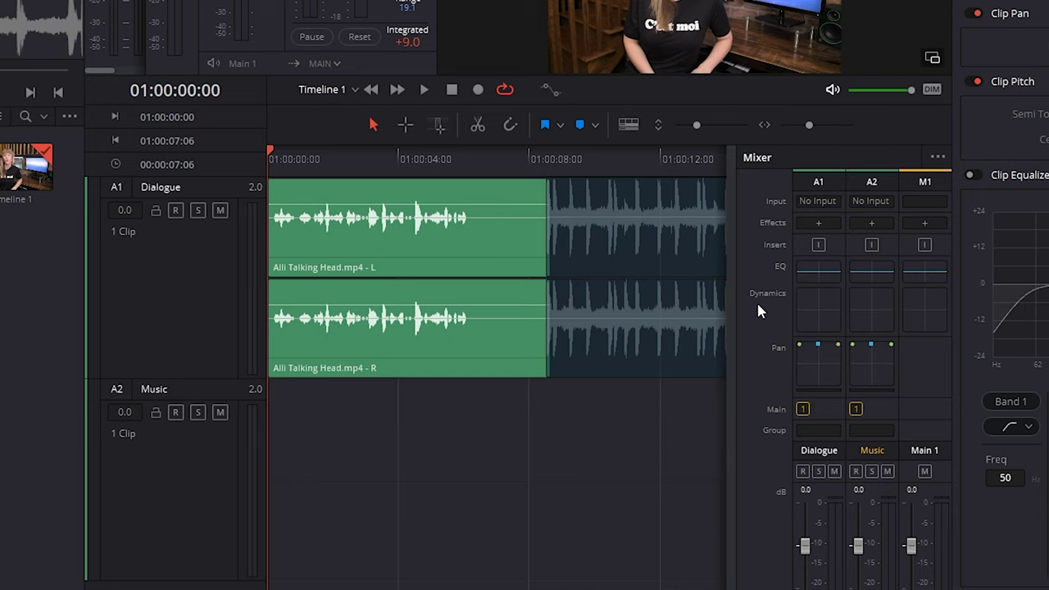
left_click_drag(760, 377, 789, 316)
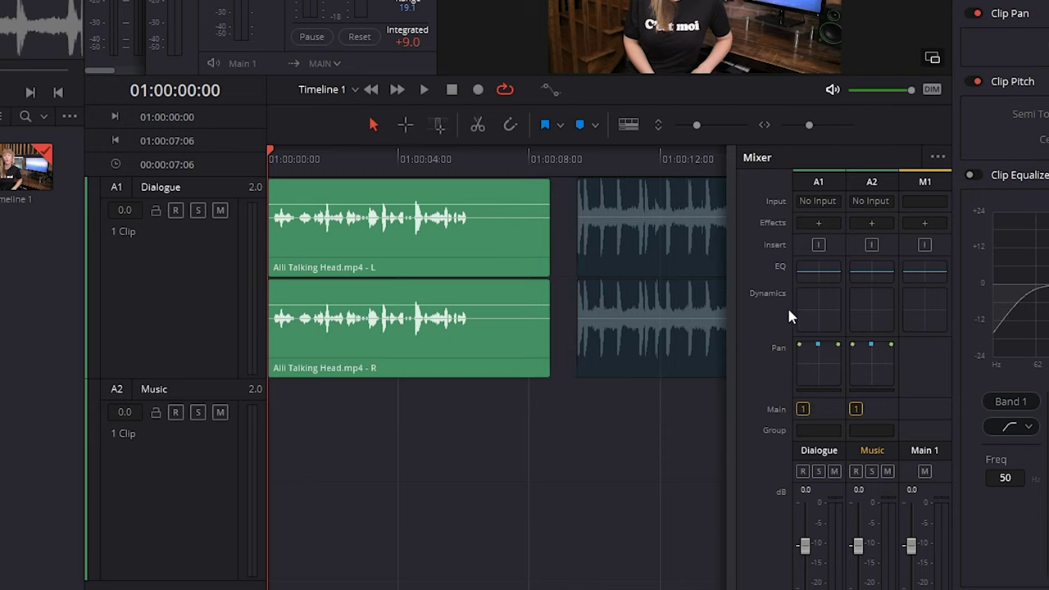
left_click_drag(786, 305, 486, 464)
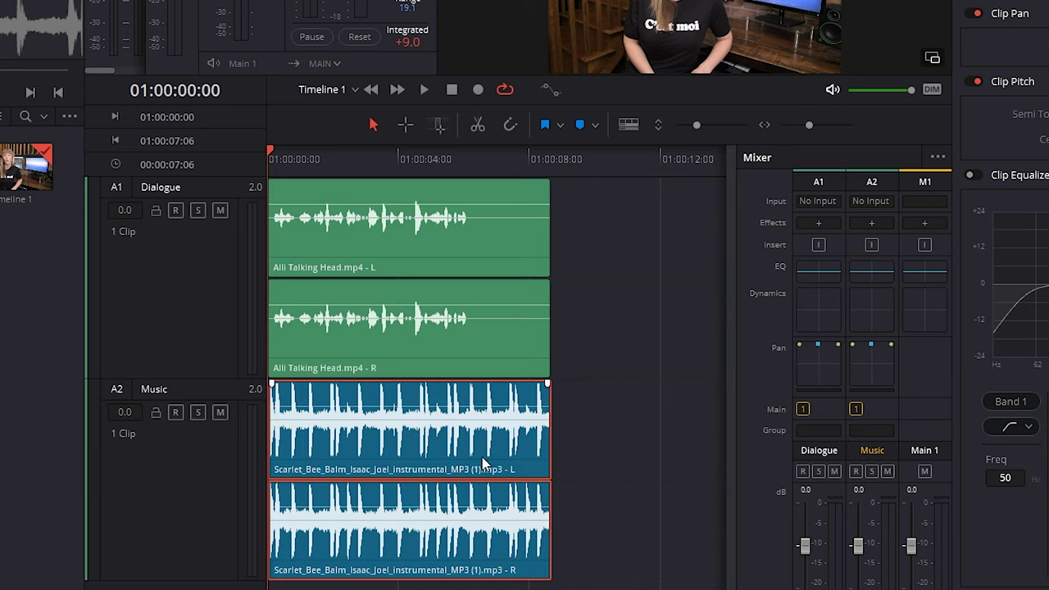
Turn on snapping, snap the music clip against the dialogue clip's end, then return it to the start.
left_click(512, 125)
mouse_move(328, 396)
left_mouse_down()
mouse_move(582, 394)
mouse_move(625, 339)
mouse_move(604, 339)
mouse_move(625, 341)
mouse_move(605, 330)
left_mouse_up()
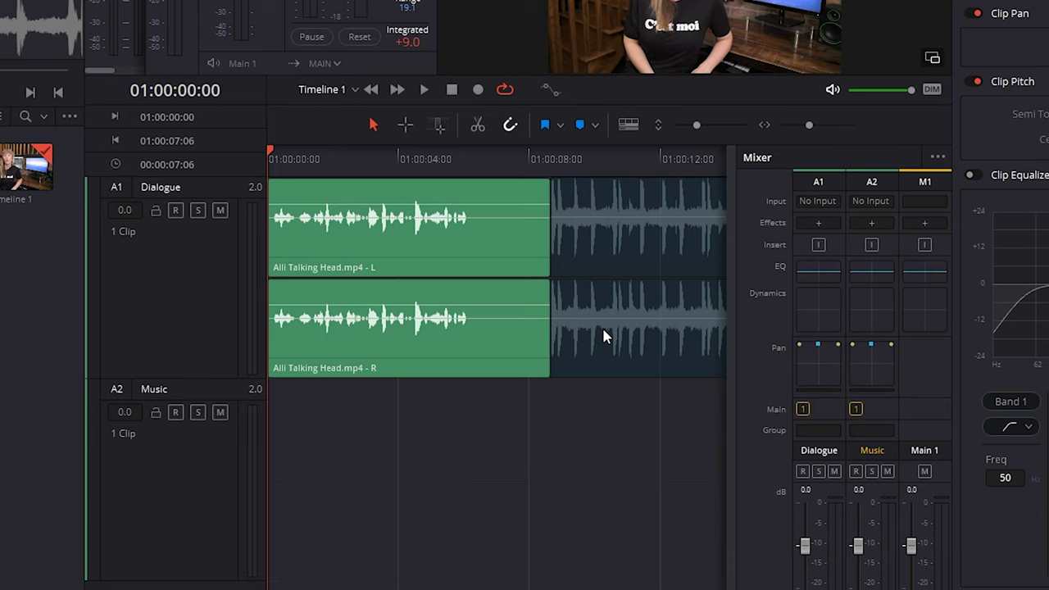
left_click_drag(604, 330, 615, 352)
left_click_drag(615, 351, 303, 459)
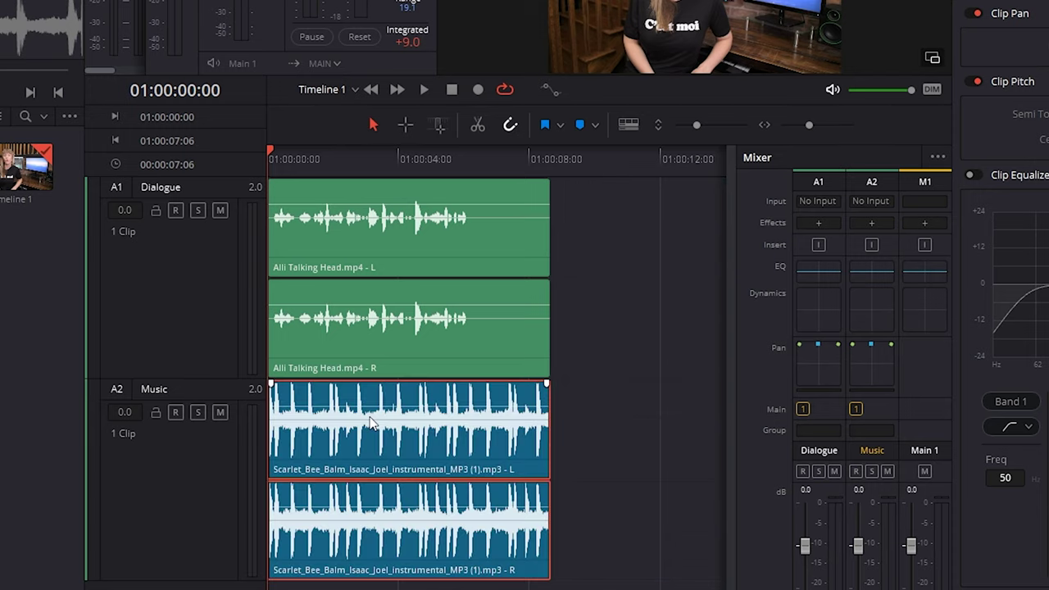
Flag the music clip, browse the flag colour choices, then deselect the clip.
left_click(544, 125)
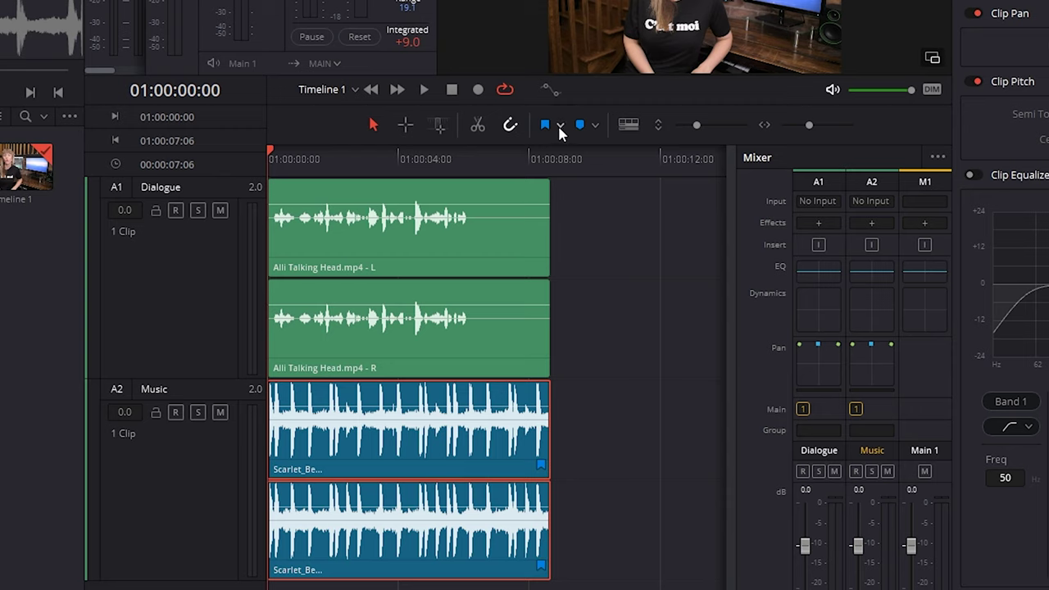
left_click(560, 126)
left_click(564, 164)
left_click(587, 302)
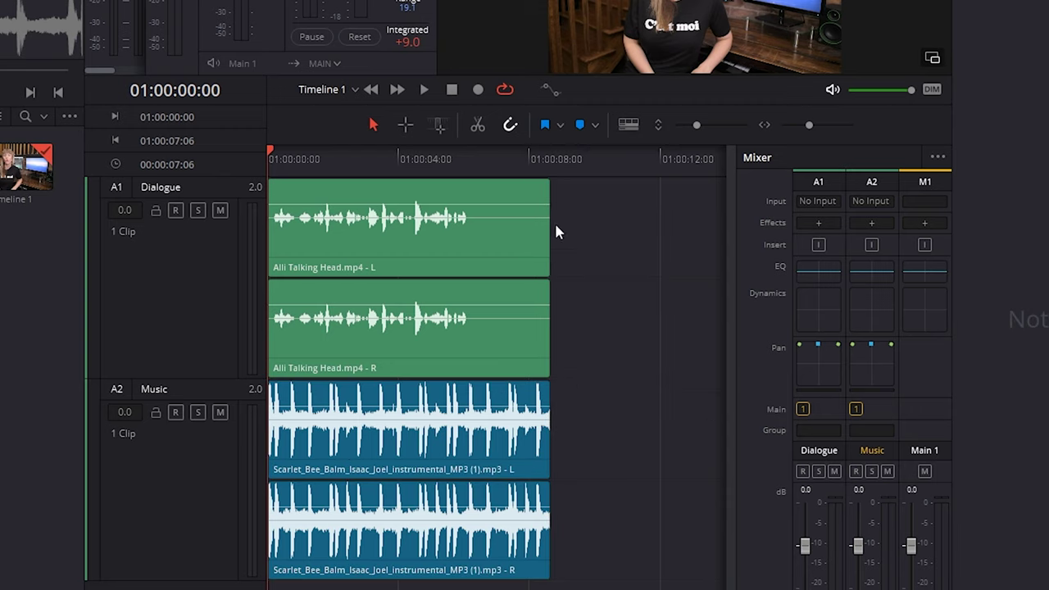
Add a purple marker near 01:00:04 with the note 'Change backgound music'.
left_click(580, 127)
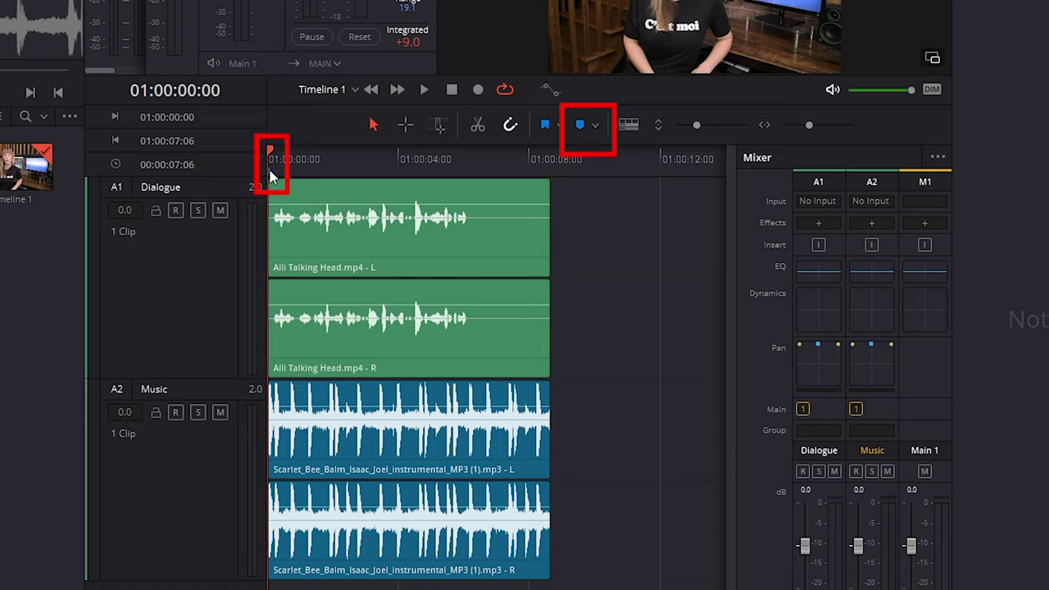
left_click_drag(272, 172, 399, 171)
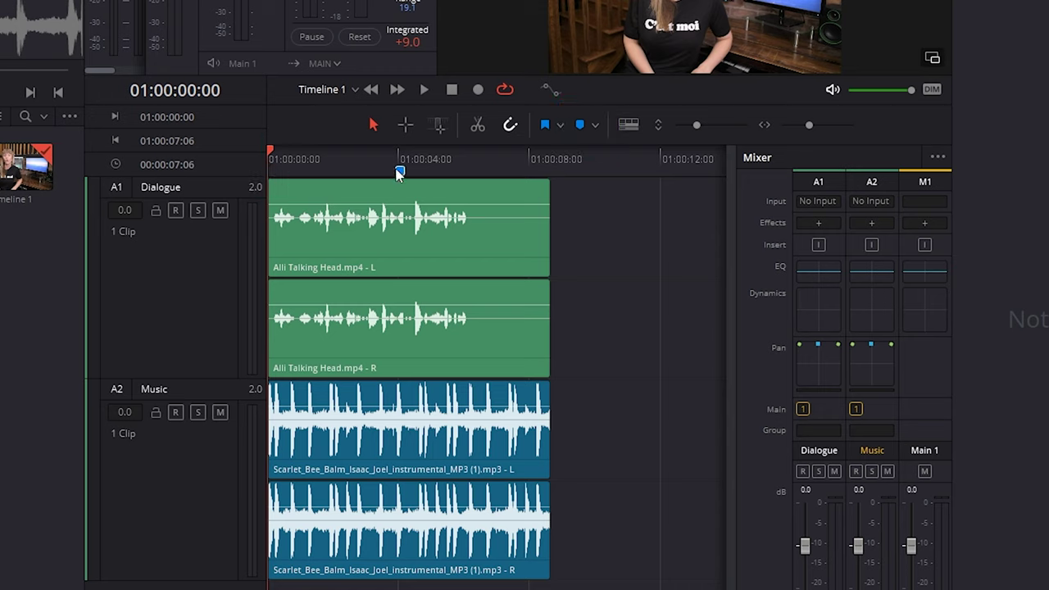
double_click(400, 171)
type("Change backgound music")
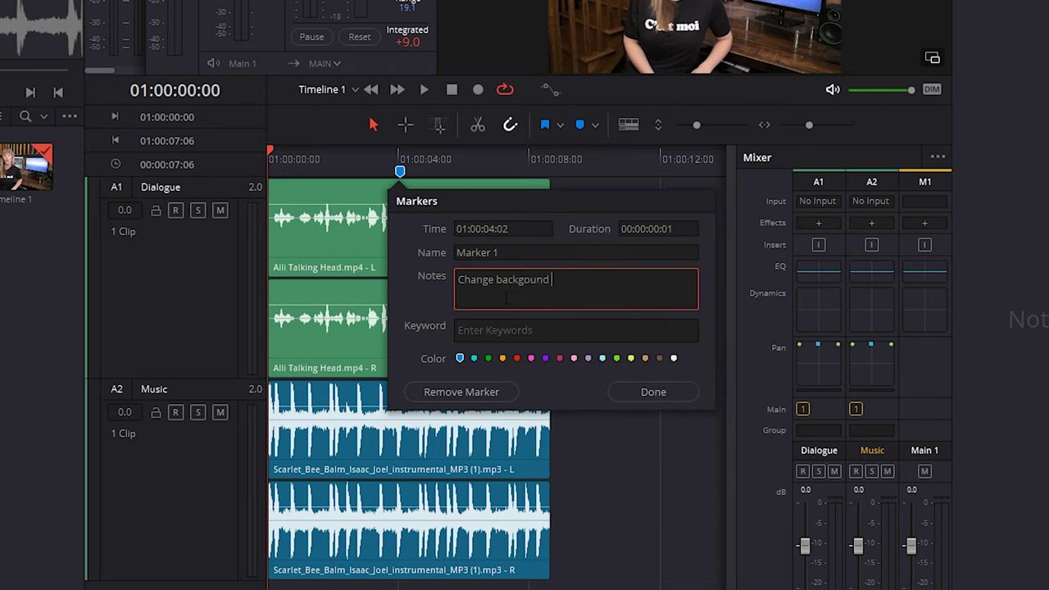
left_click(531, 358)
left_click(545, 358)
key("Tab")
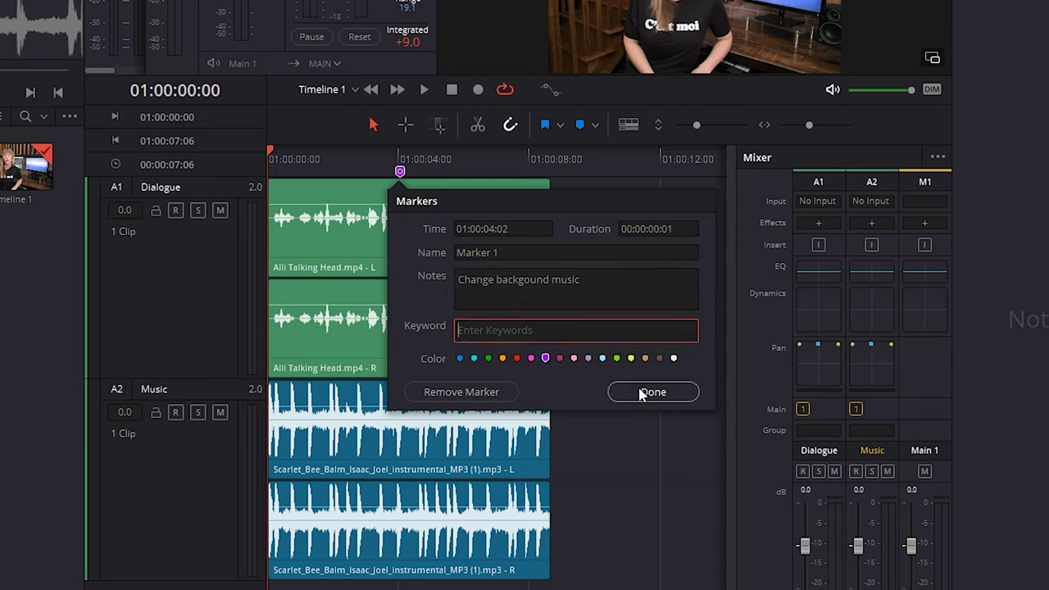
left_click(645, 391)
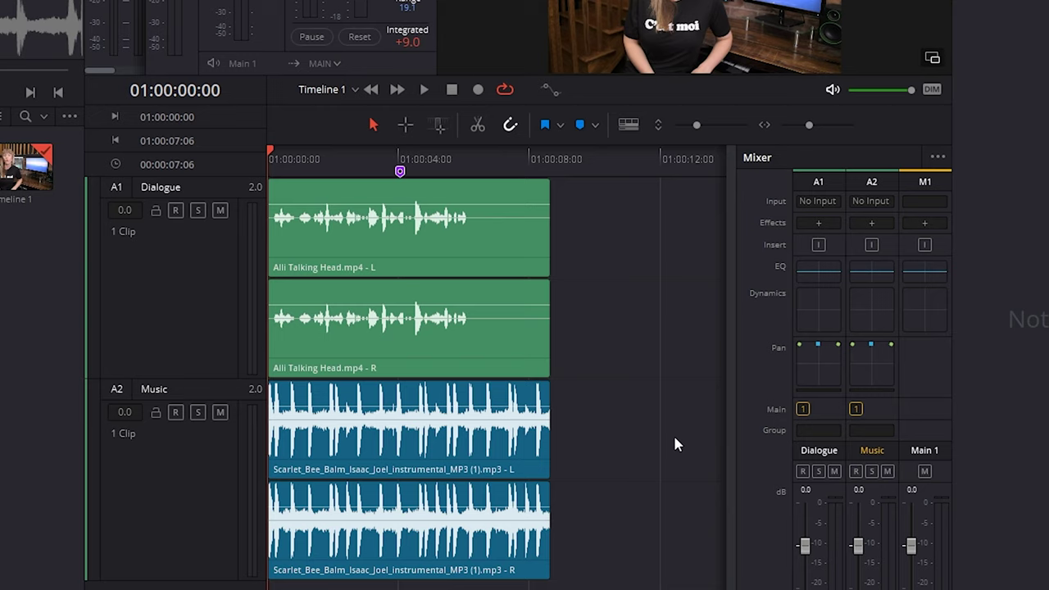
left_click_drag(400, 172, 423, 174)
Show the video track in the timeline view options and change the playback scrolling mode.
left_click(629, 124)
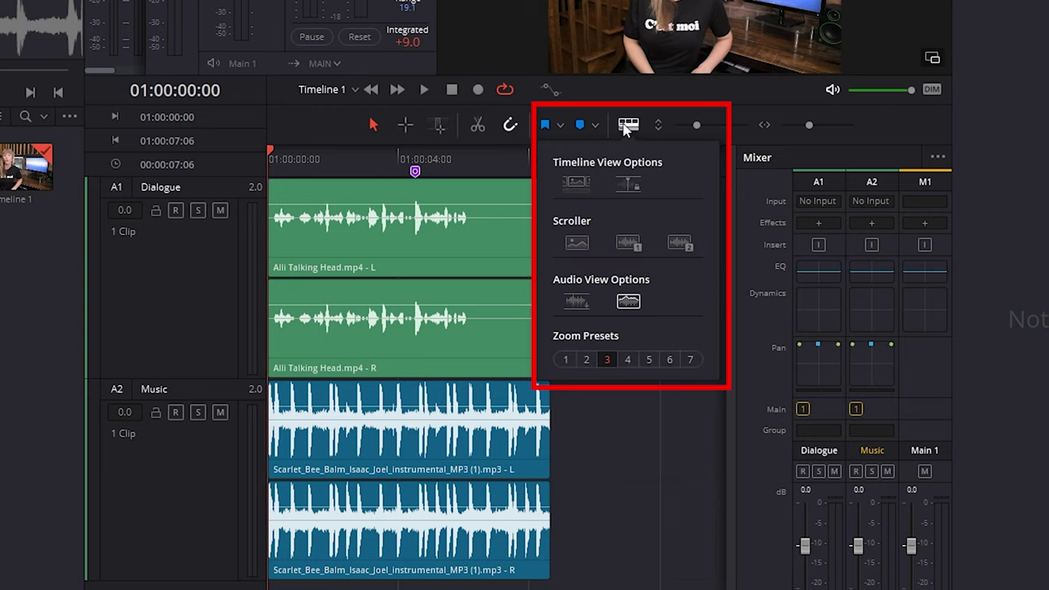
left_click(576, 185)
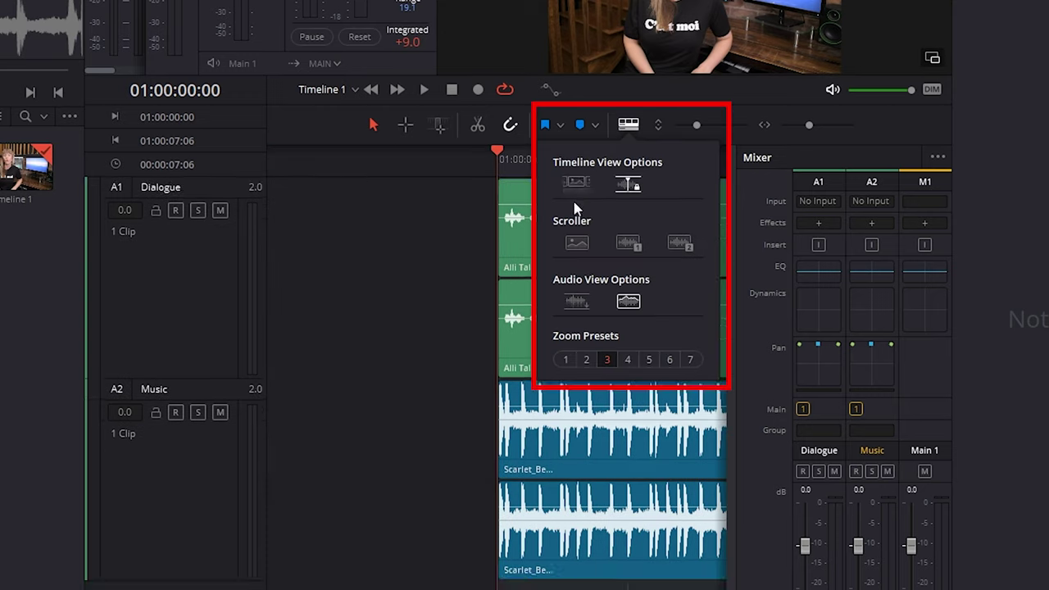
left_click(679, 242)
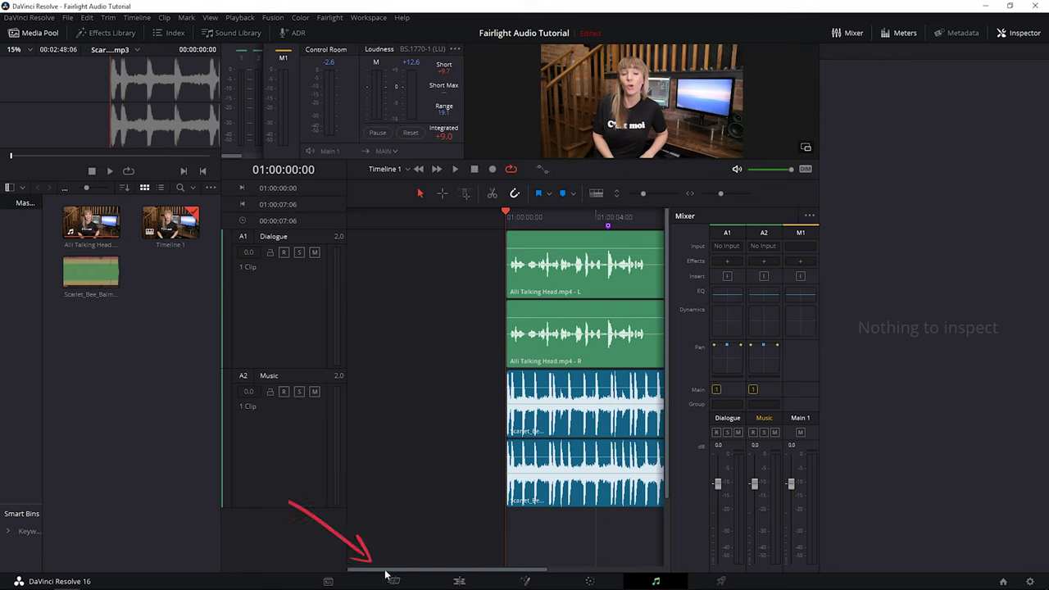
left_click_drag(386, 571, 461, 567)
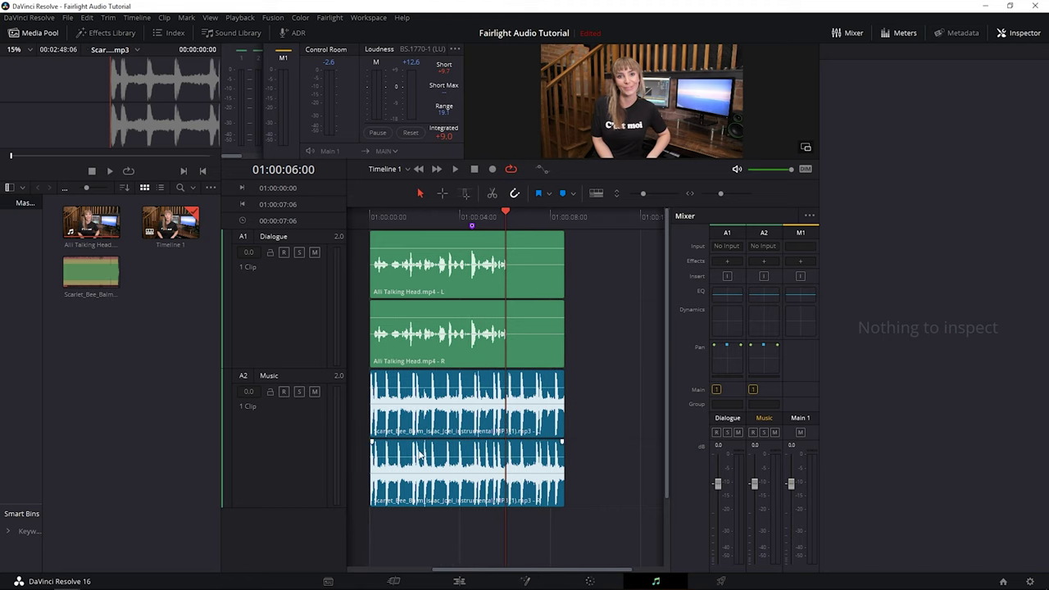
Play the timeline from the start, stop, then clear the Out point with Alt+X.
left_click(379, 223)
key("space")
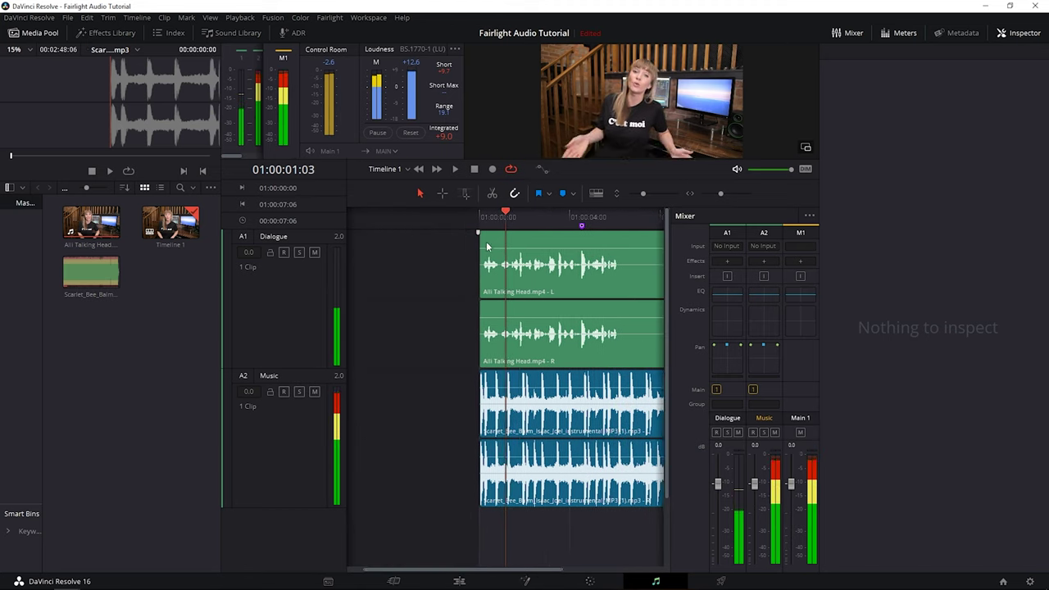
key("space")
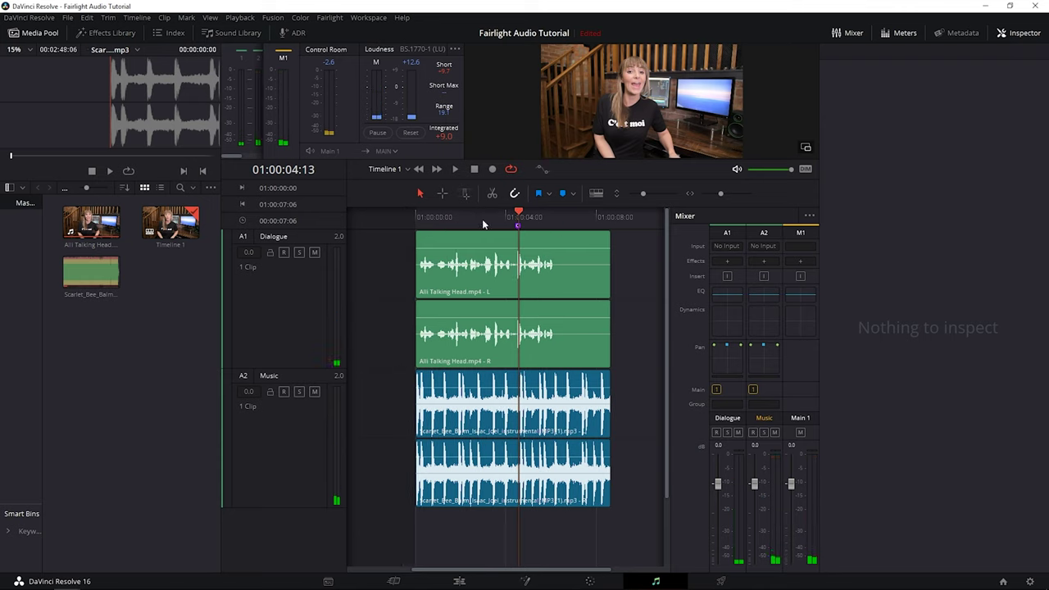
key("Home")
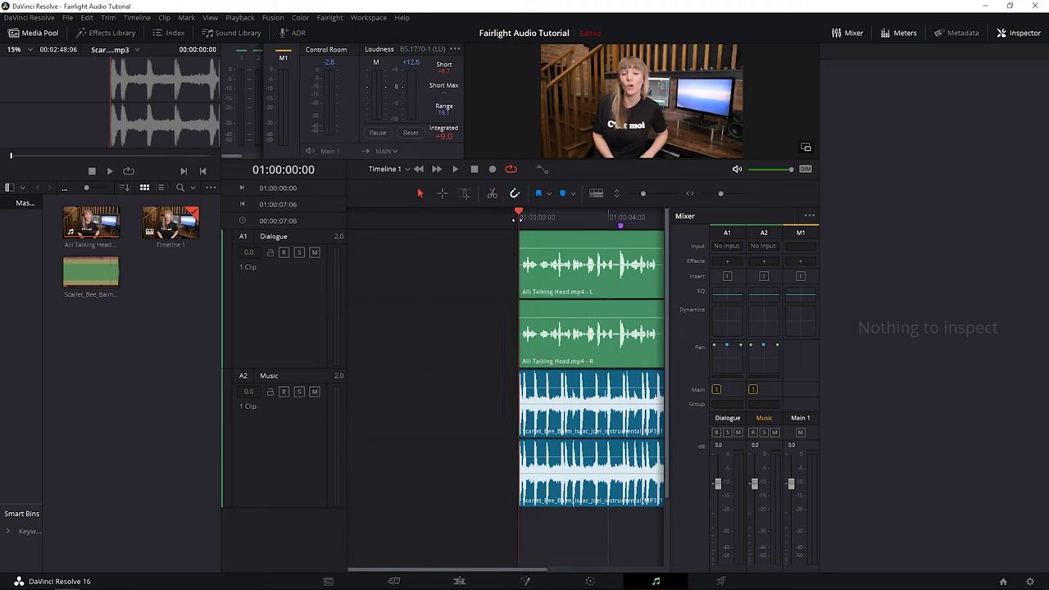
key("alt+x")
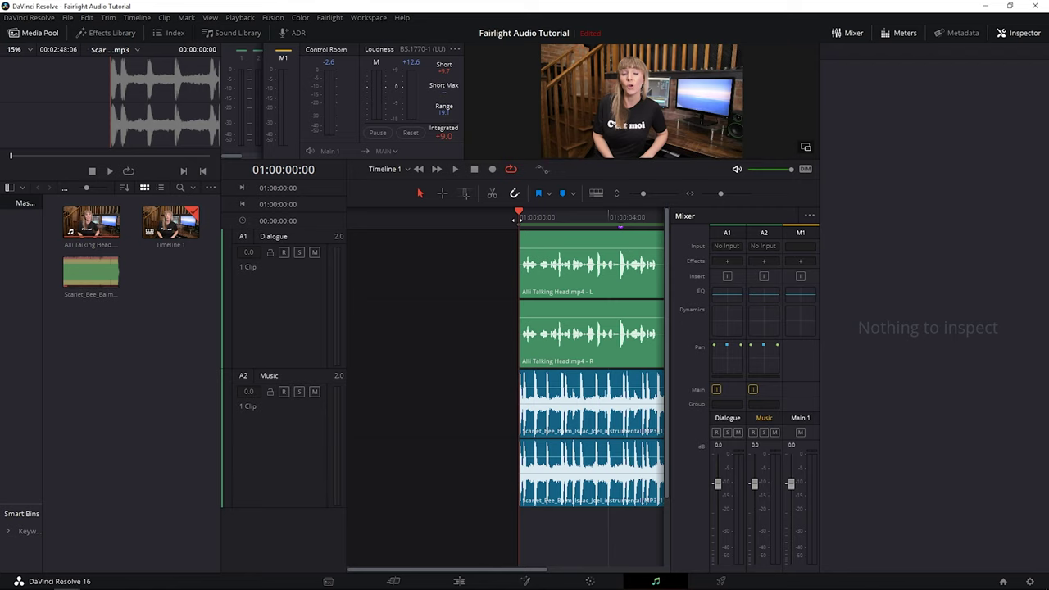
key("End")
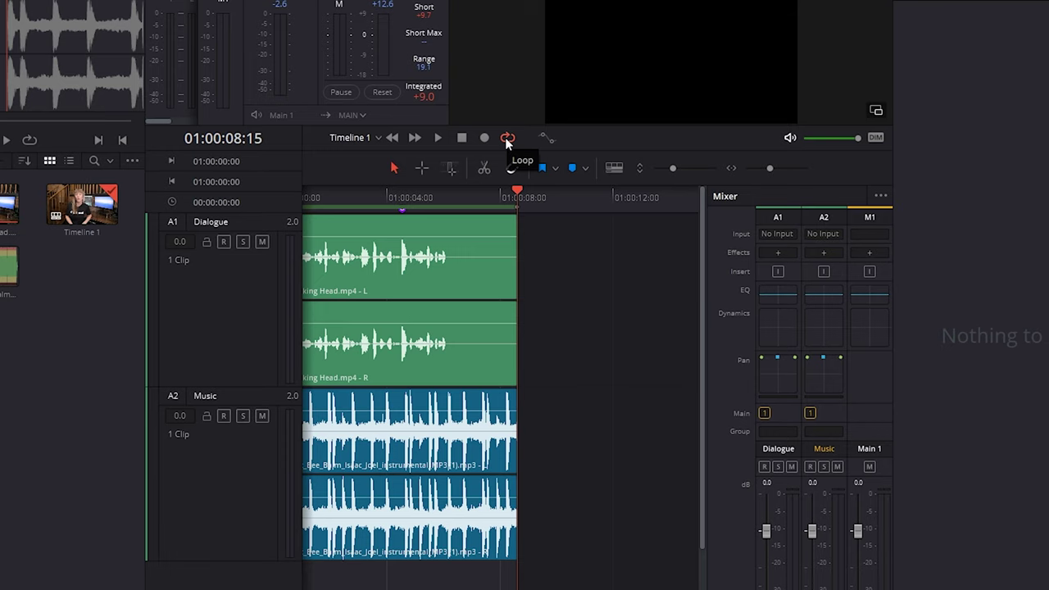
Play the timeline from the beginning, then remove both marks with Mark > Clear In and Out.
scroll(616, 234, "left", 3)
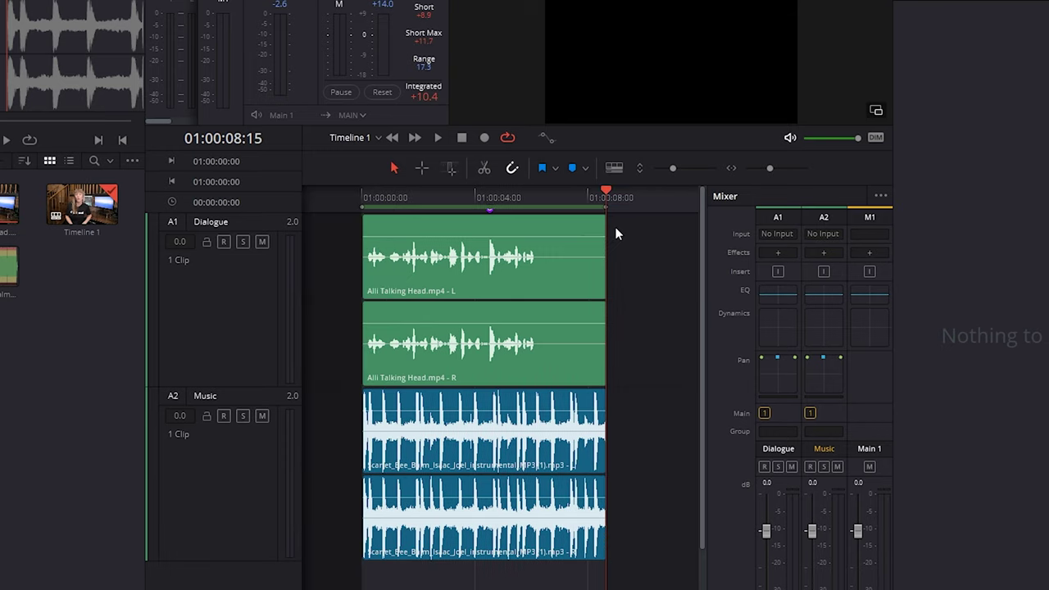
key("space")
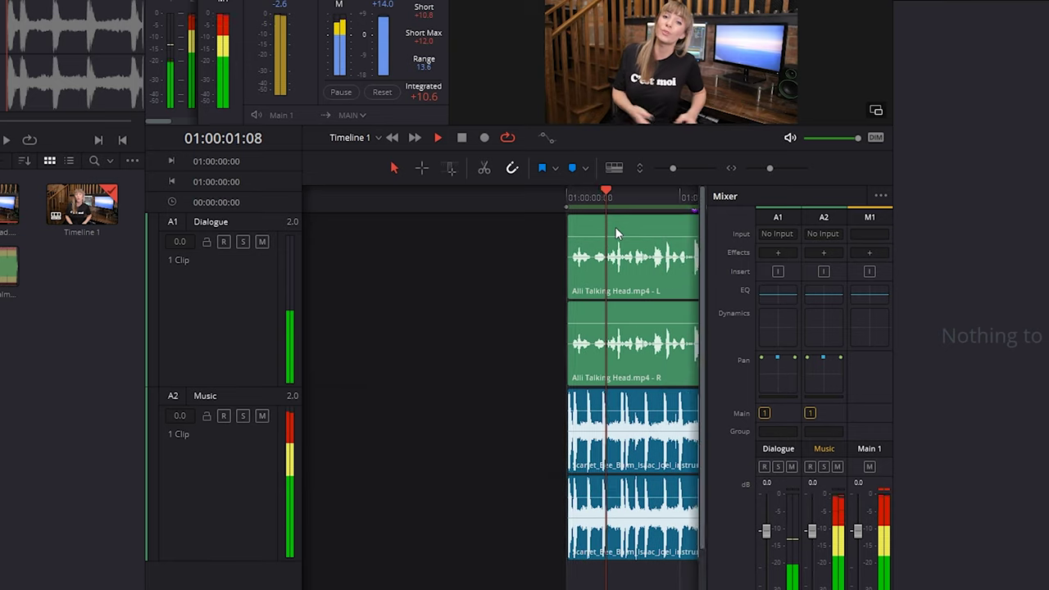
key("space")
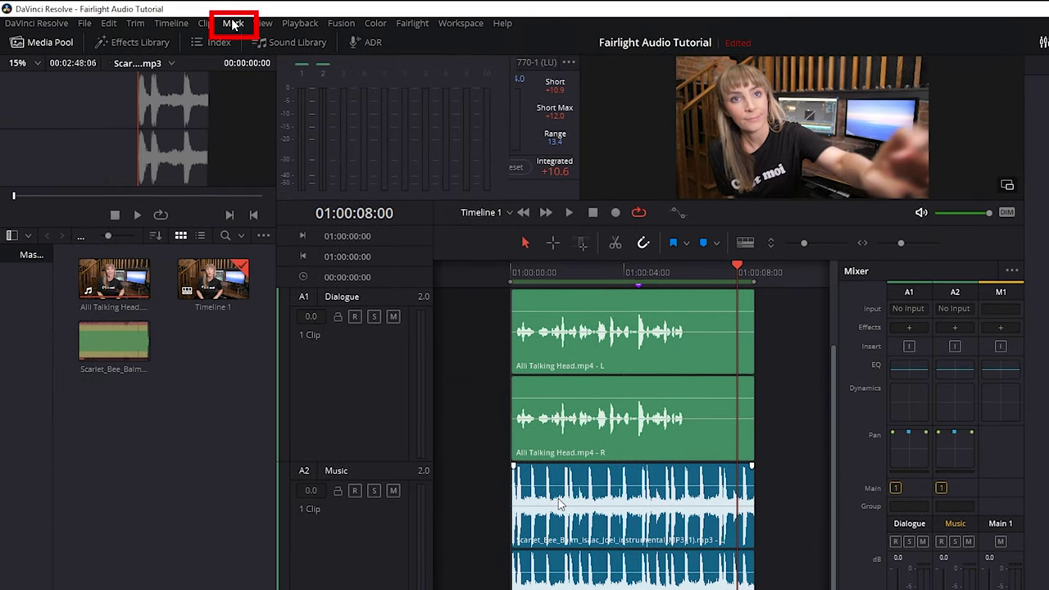
left_click(233, 23)
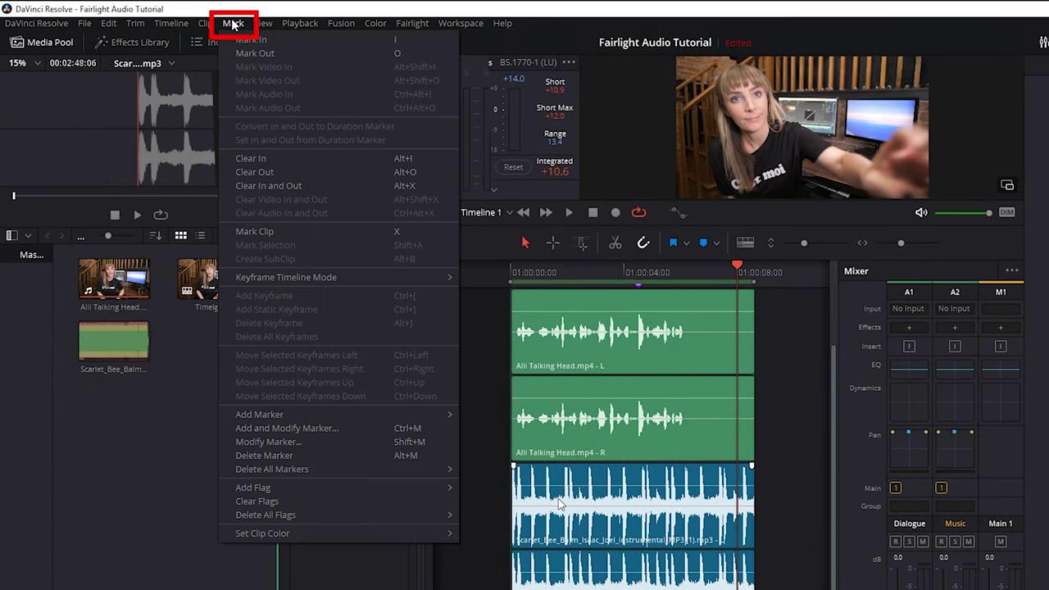
left_click(225, 190)
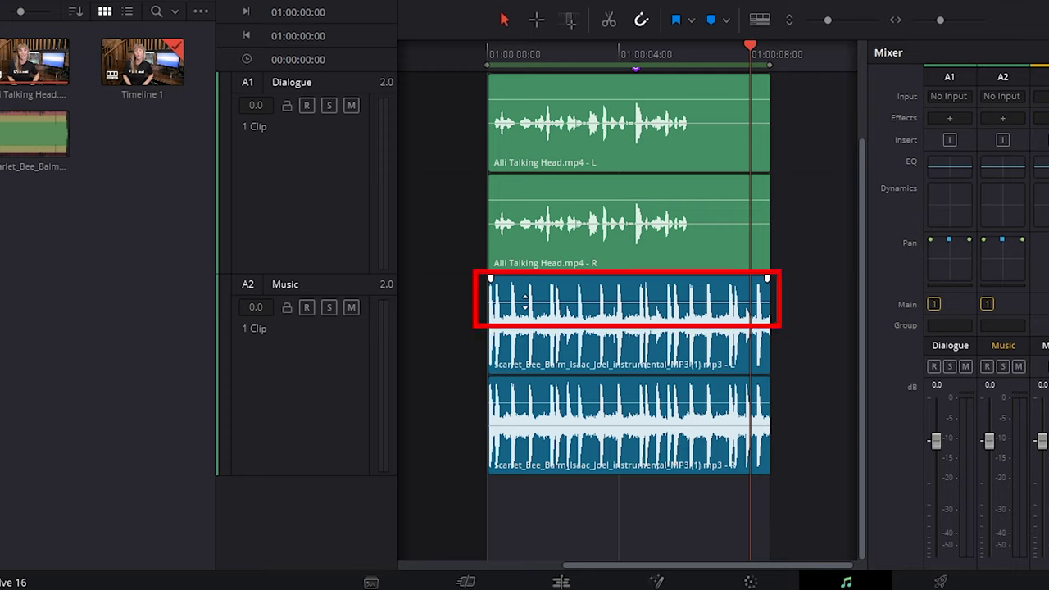
Lower the Music clip's Inspector volume to -10.70 and play back to hear it.
left_click_drag(525, 308, 527, 316)
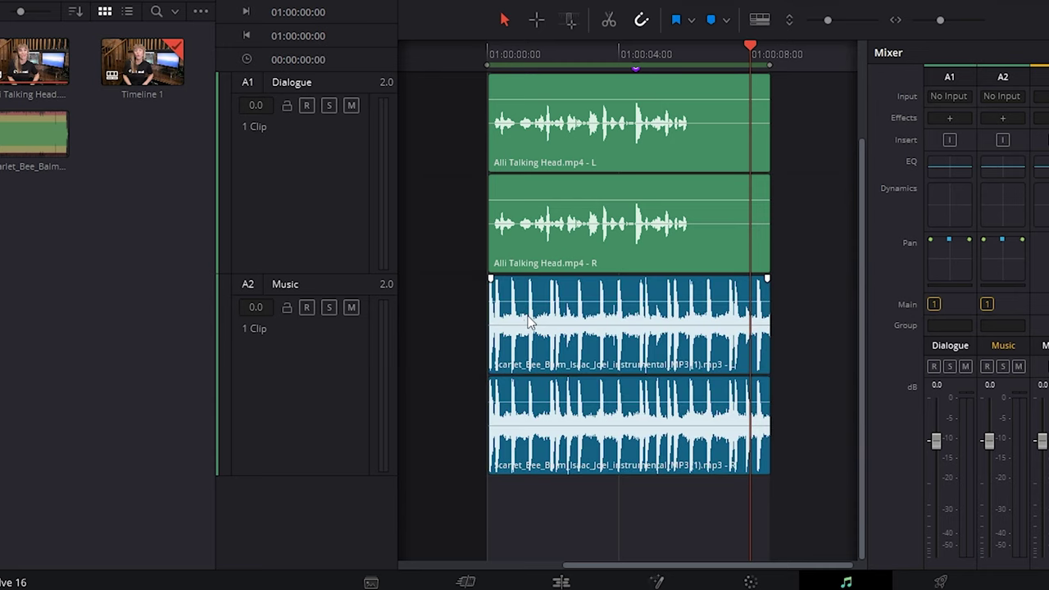
left_click(732, 416)
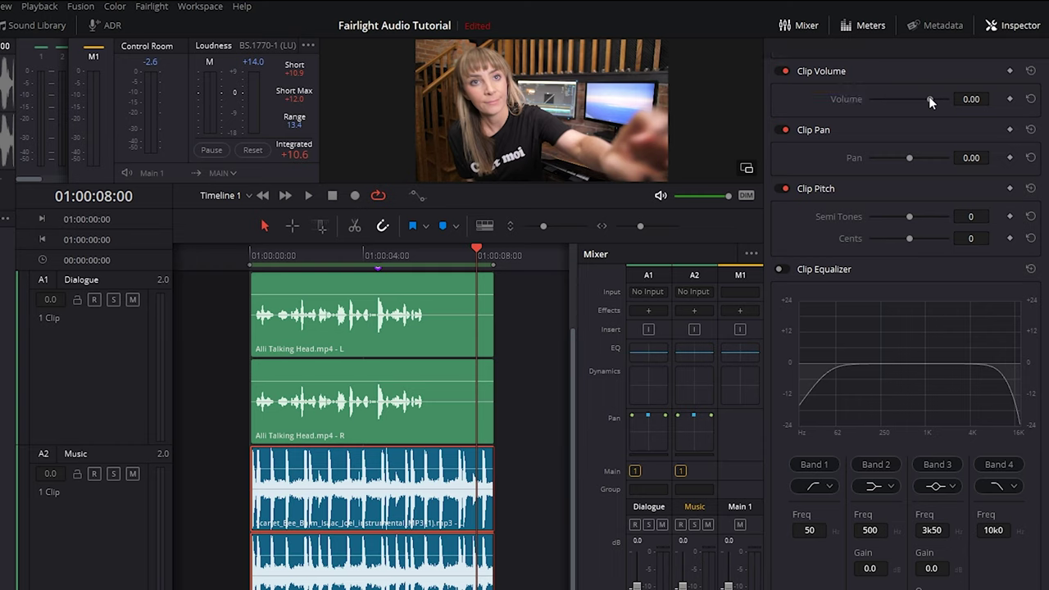
left_click_drag(928, 96, 924, 96)
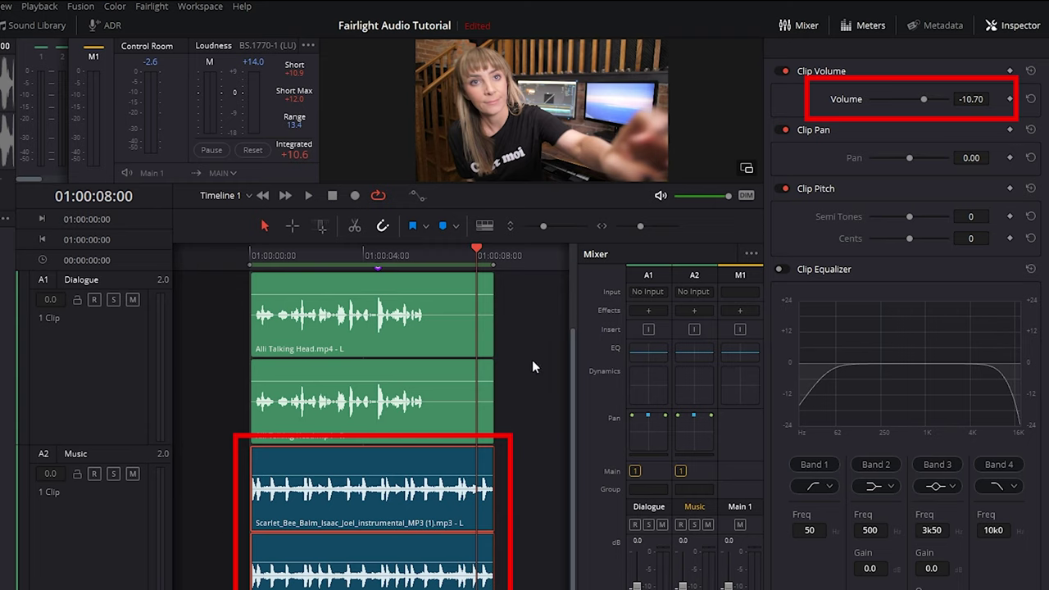
key("space")
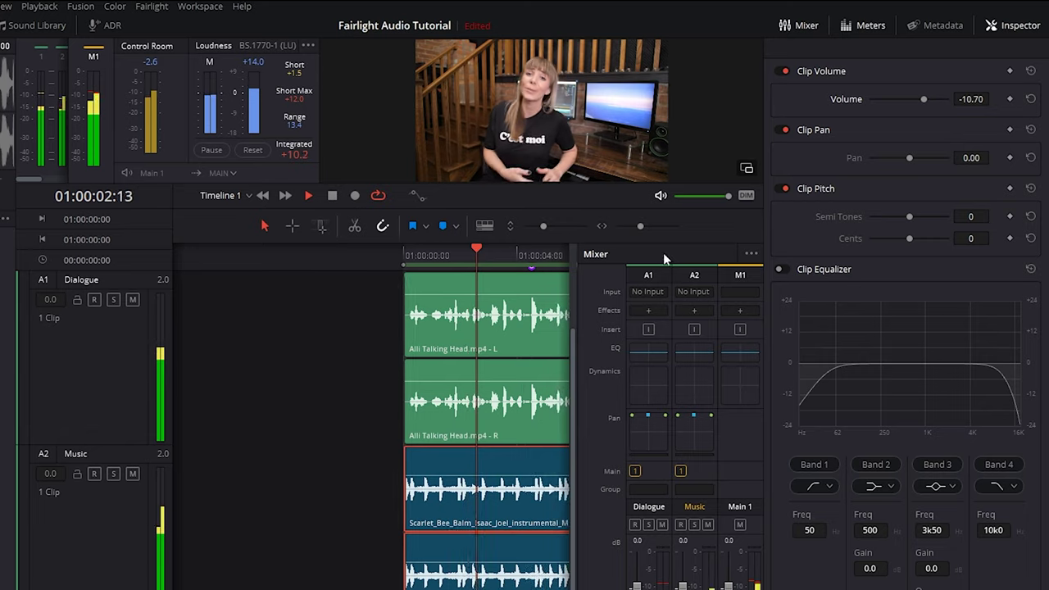
left_click(866, 27)
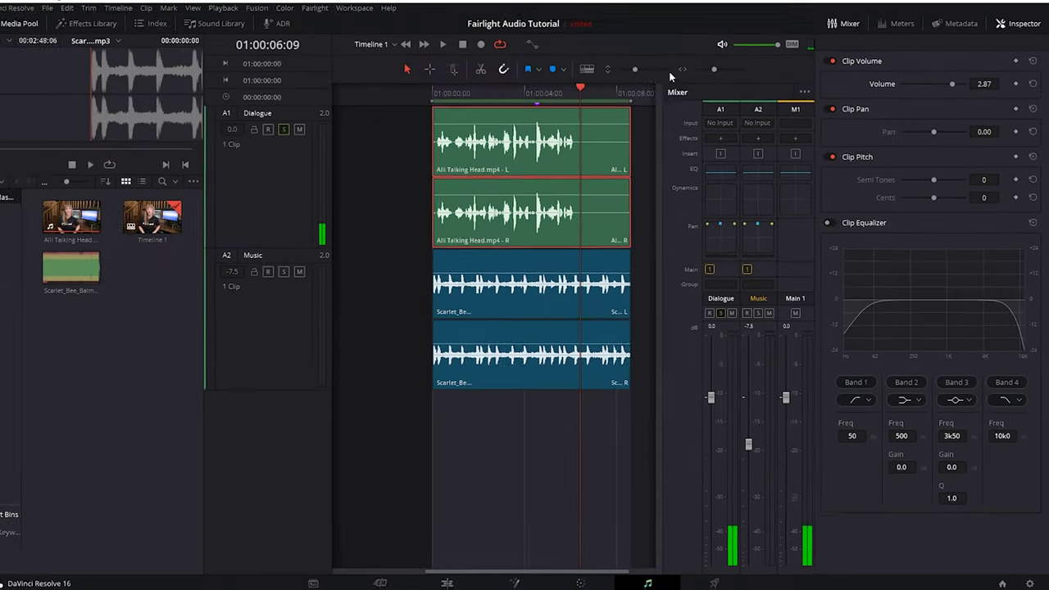
Keyframe the dialogue volume at 01:00:04:11, 04:12 and 04:17, dipping the middle to 0.44.
left_click_drag(631, 78, 651, 75)
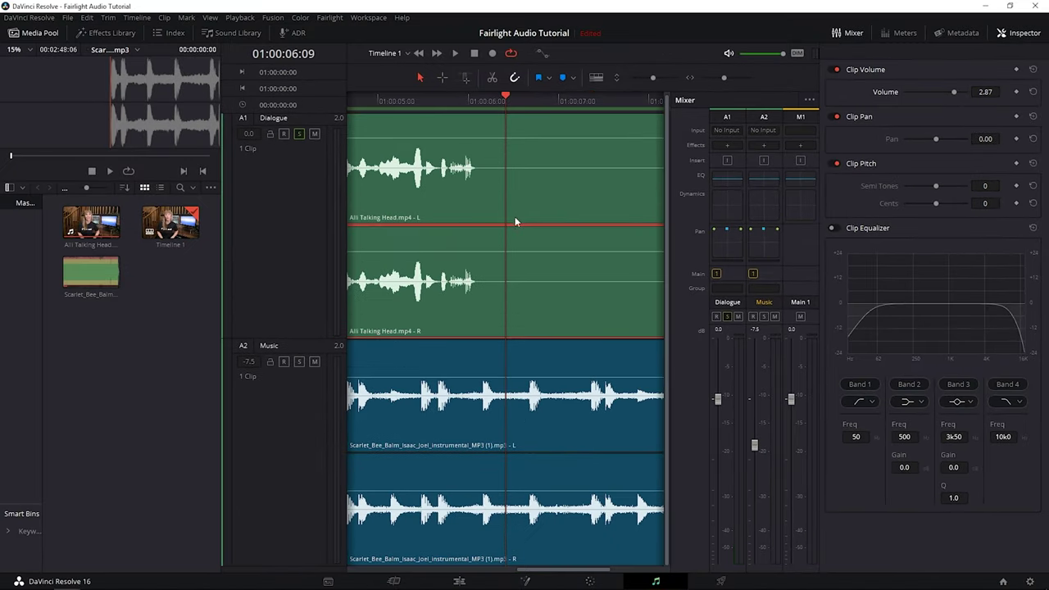
left_click_drag(524, 571, 474, 568)
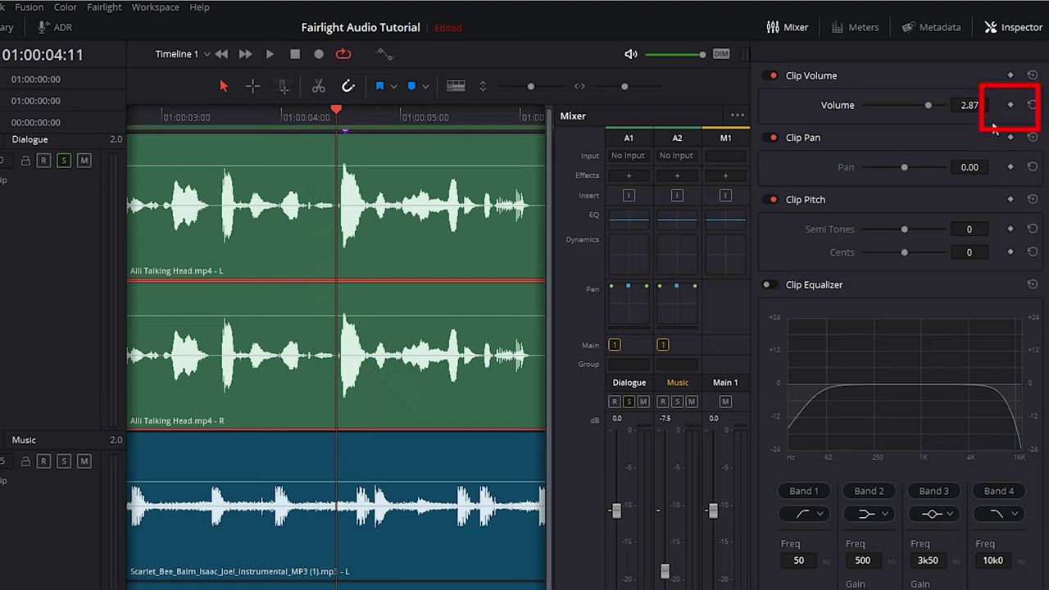
left_click(1010, 105)
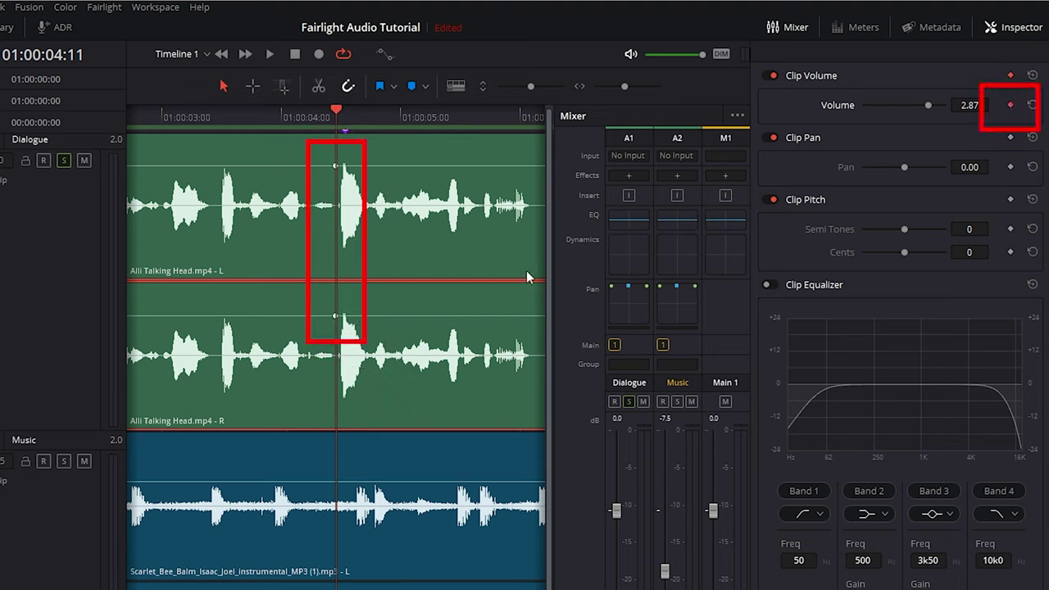
left_click(348, 112)
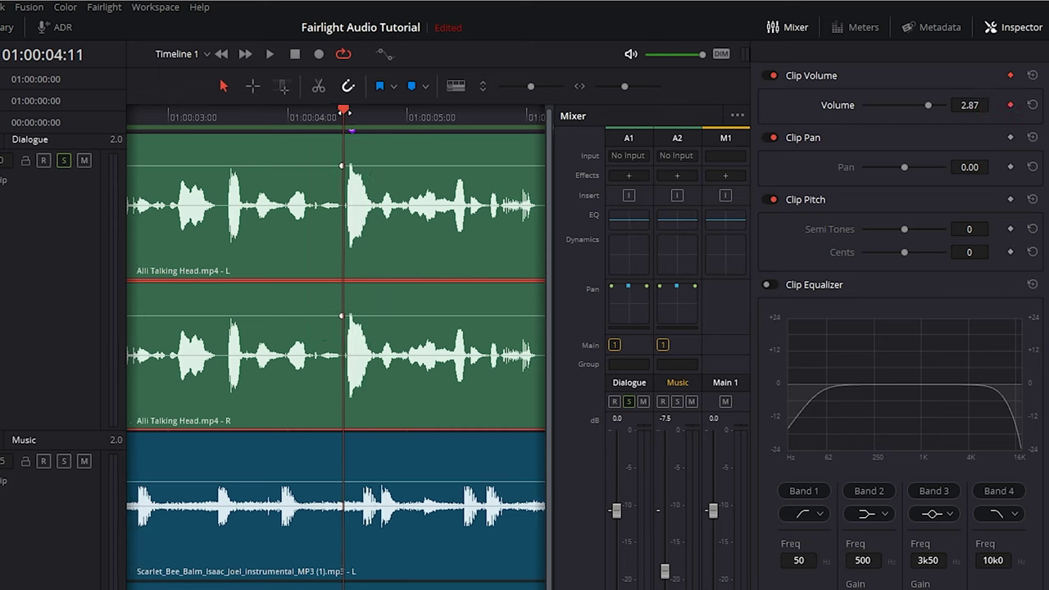
scroll(344, 365, "right", 2)
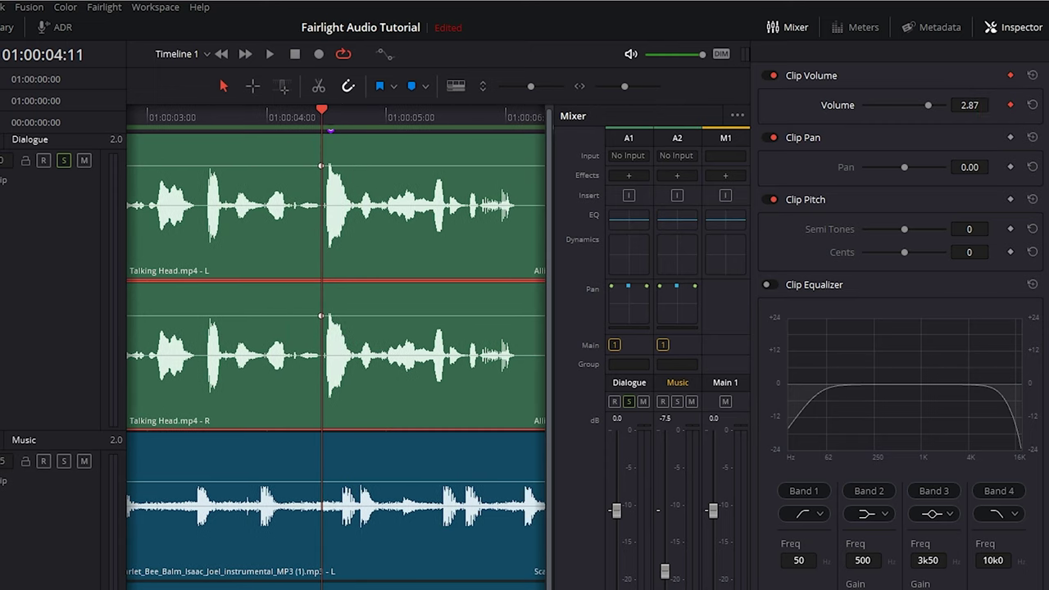
key("Right")
key("Right")
key("Right")
key("Right")
key("Right")
key("Right")
left_click(1009, 105)
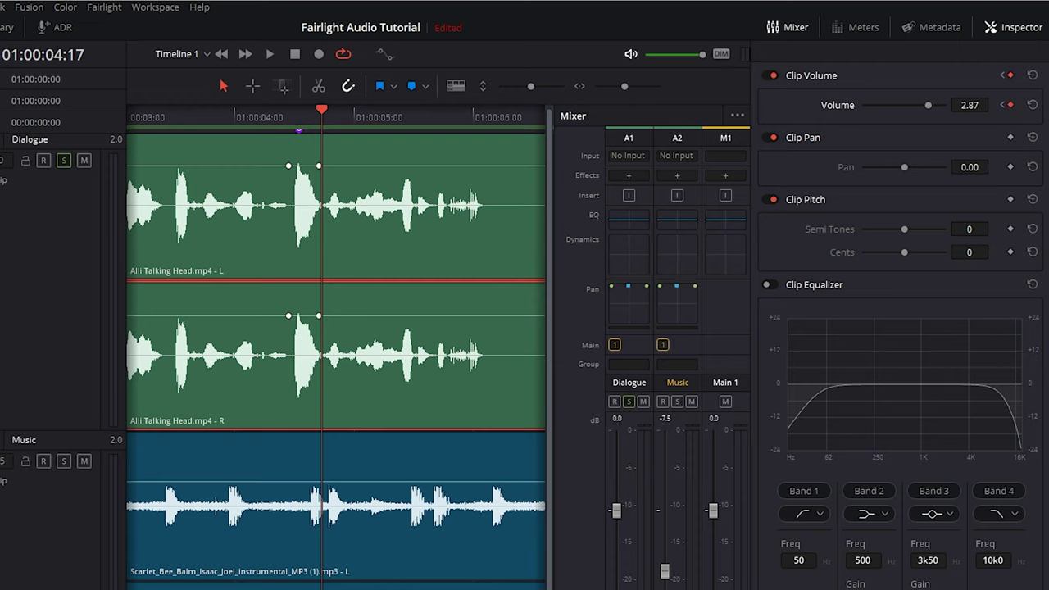
key("Left")
key("Left")
key("Left")
key("Left")
key("Left")
key("Left")
key("Right")
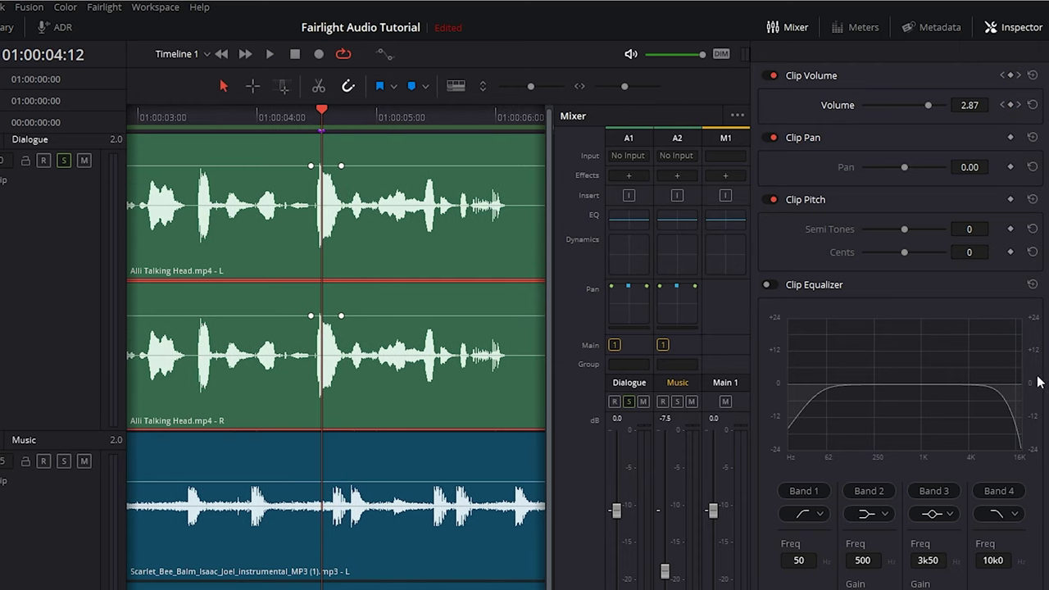
left_click(1012, 105)
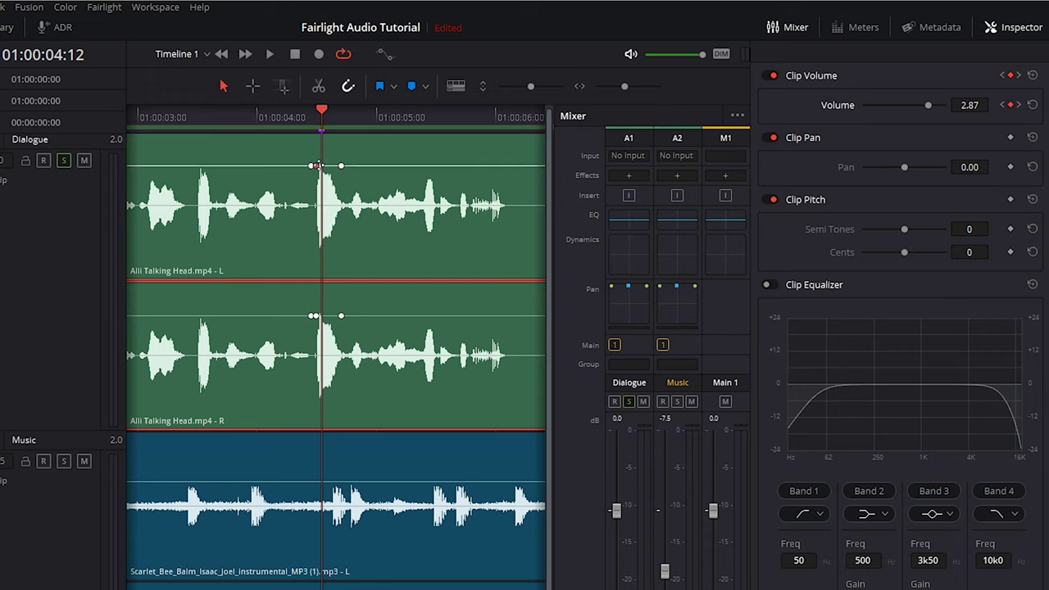
left_click_drag(318, 165, 321, 171)
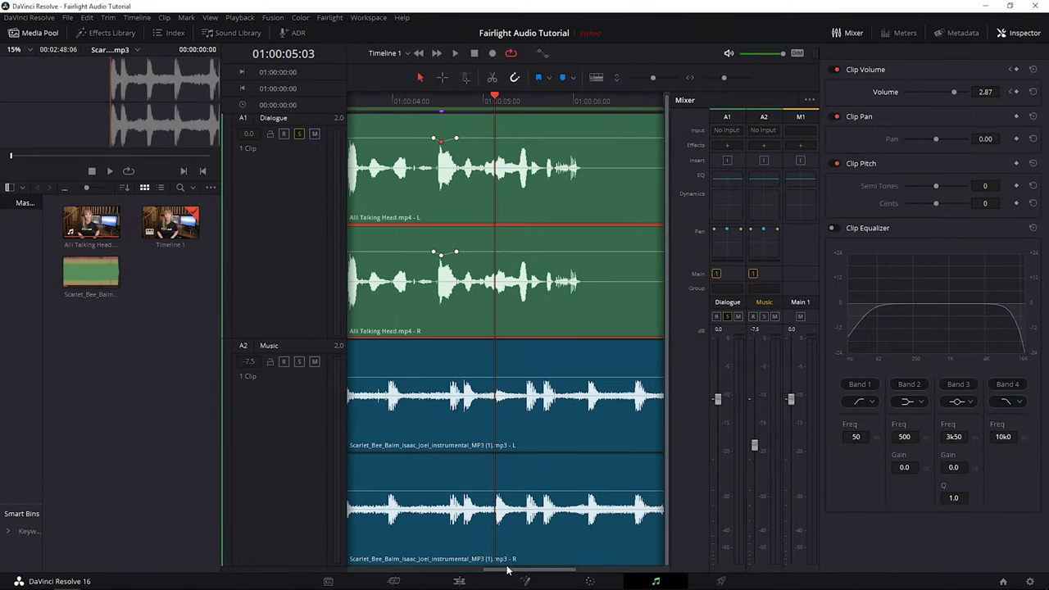
Add a second three-keyframe volume dip on the dialogue clip and play it to check.
left_click_drag(507, 569, 445, 569)
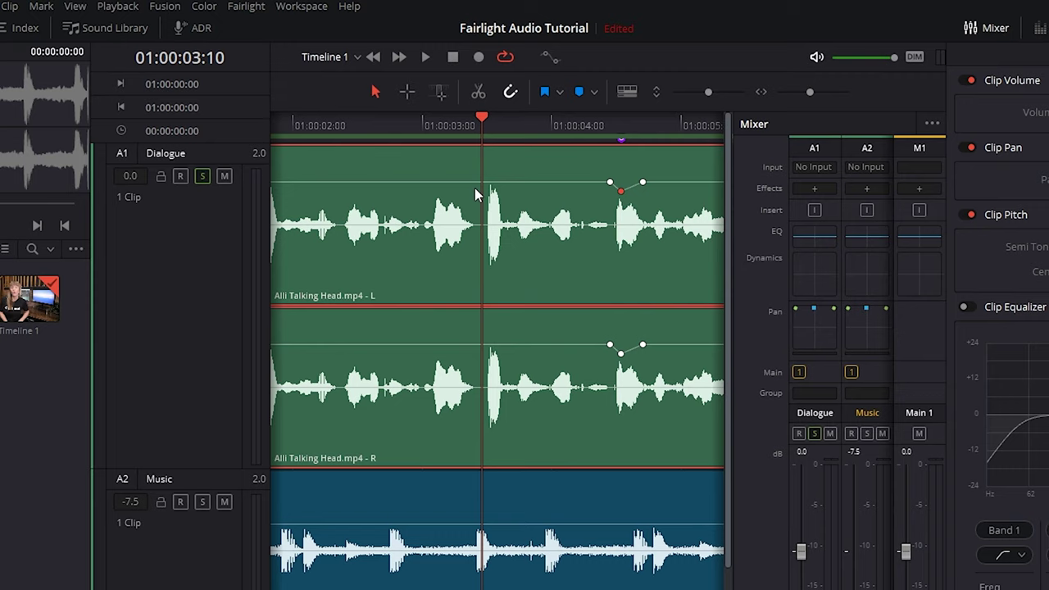
left_click(481, 181, "alt")
left_click(508, 181, "alt")
left_click(492, 187, "alt")
key("space")
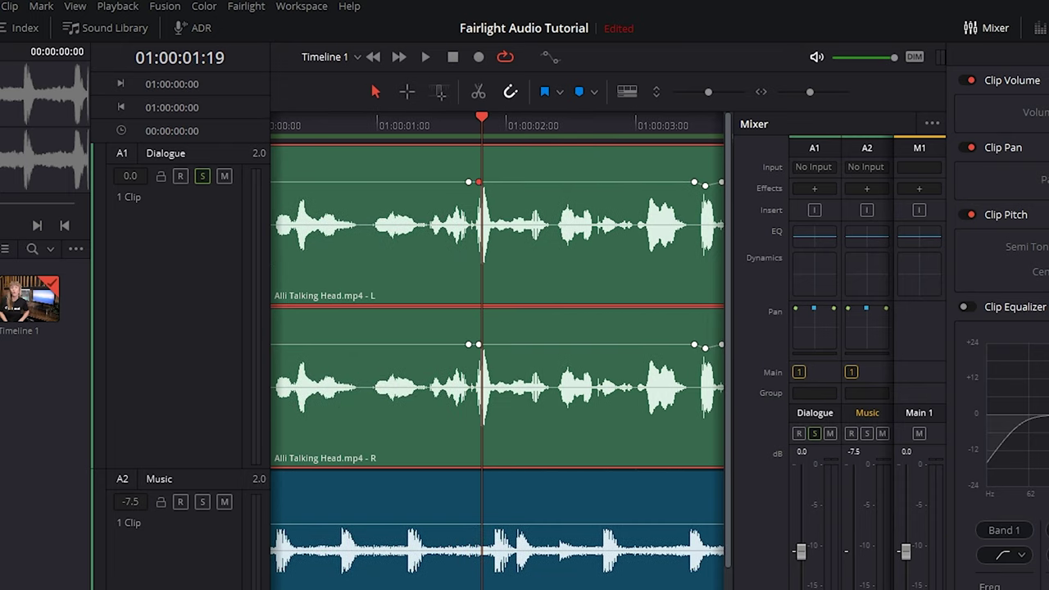
key("space")
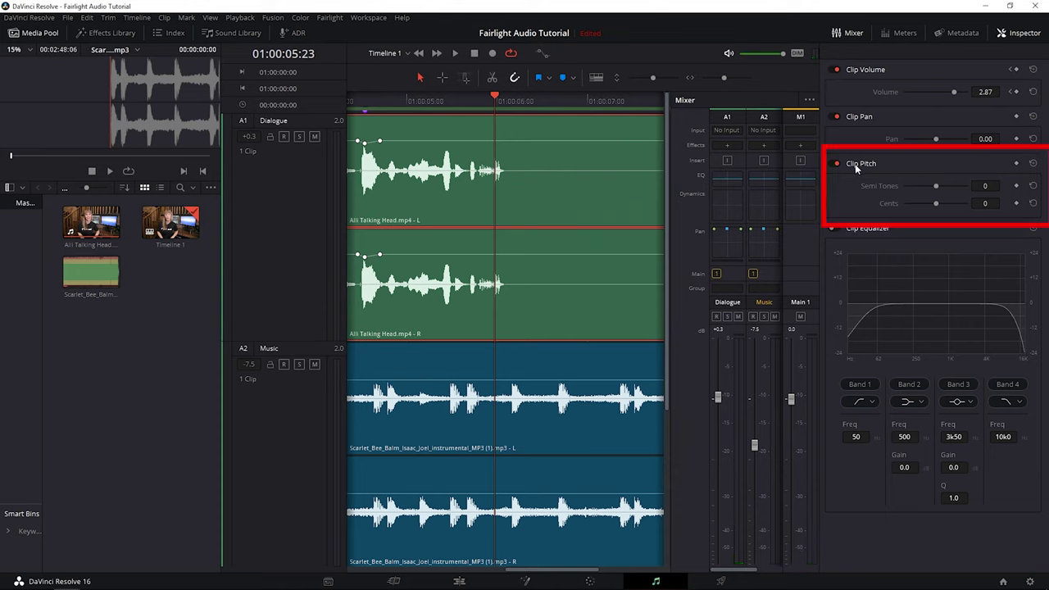
key("Home")
key("space")
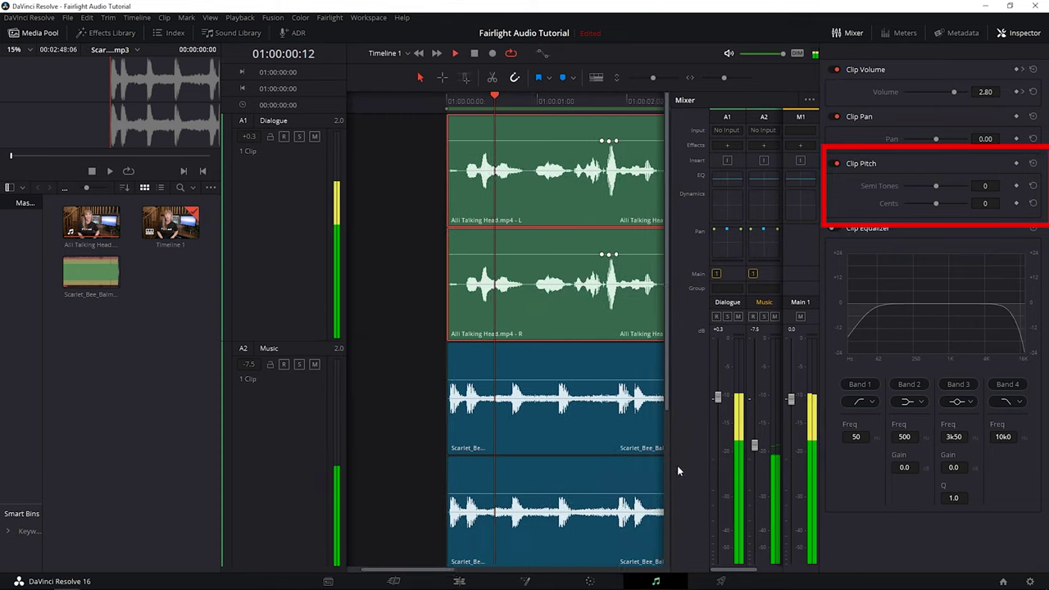
left_click_drag(936, 187, 925, 204)
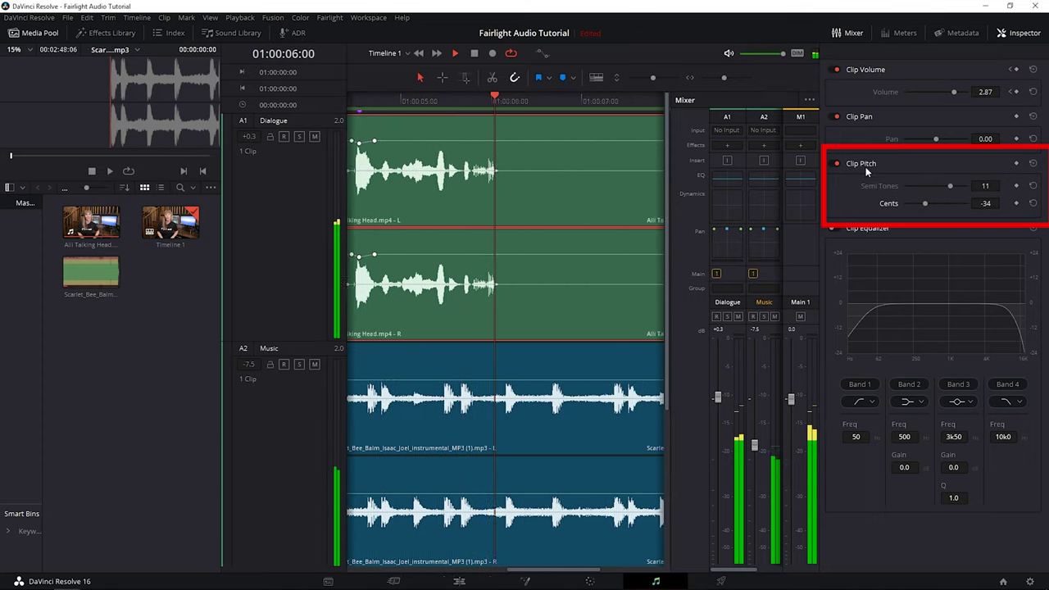
left_click(1032, 164)
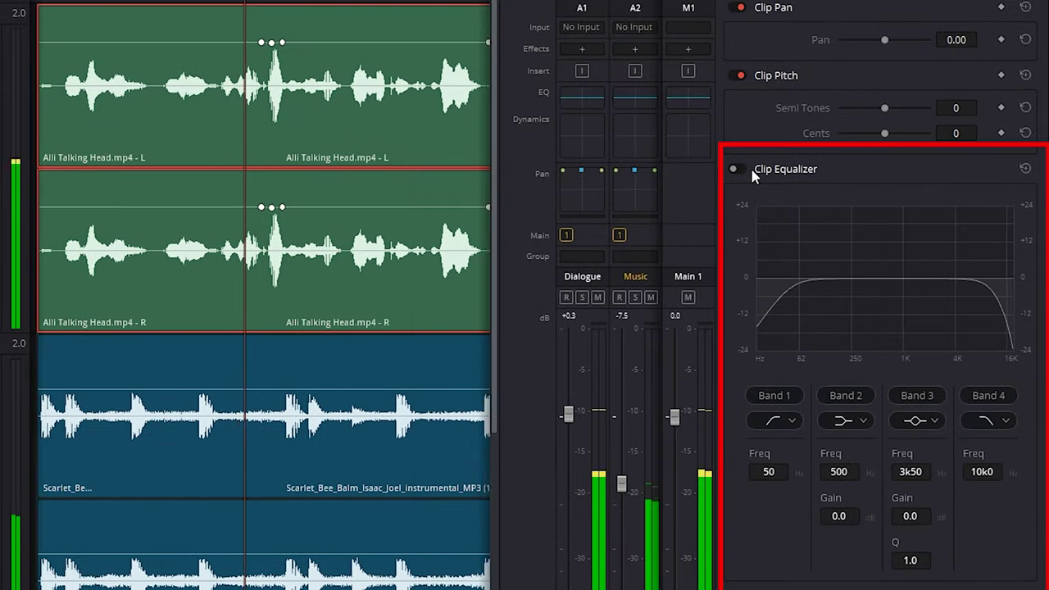
left_click(740, 170)
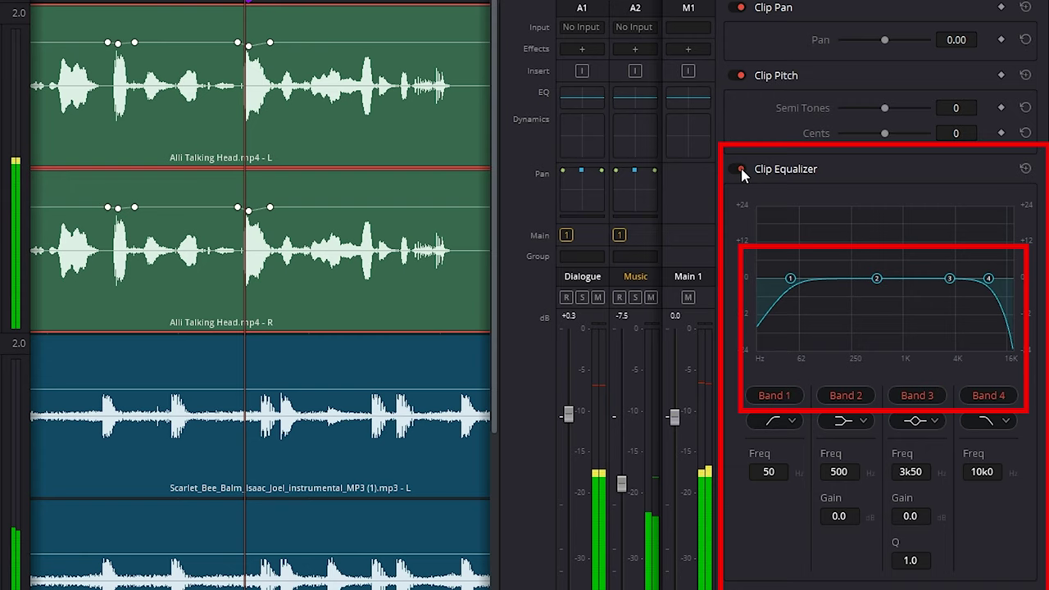
left_click(741, 169)
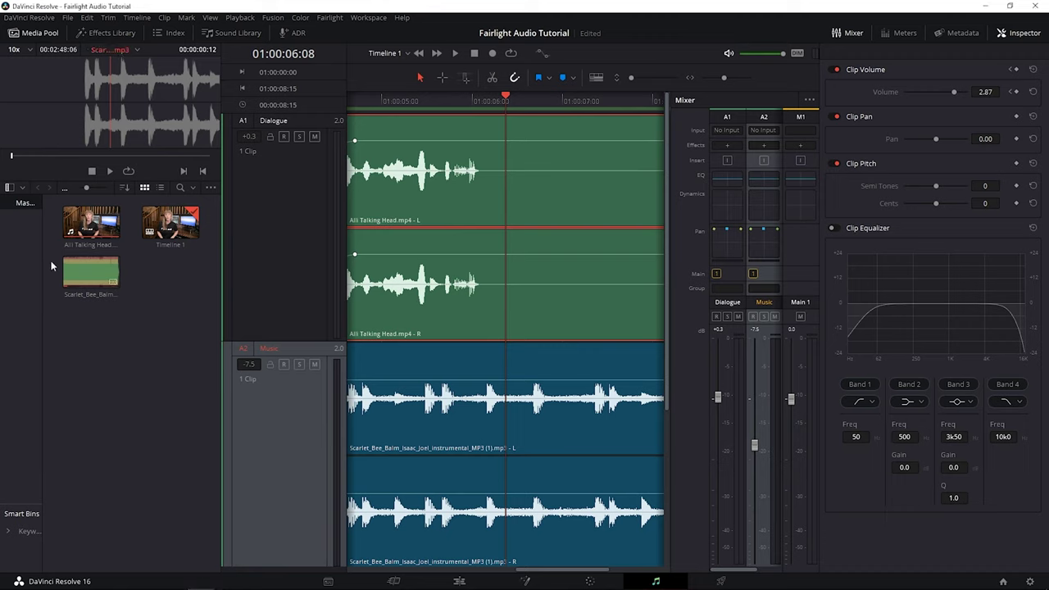
Replace the Scarlet Bee Balm music clip with Mar_Vista_Falls_instrumental_MP3 (1).mp3.
left_click(91, 277)
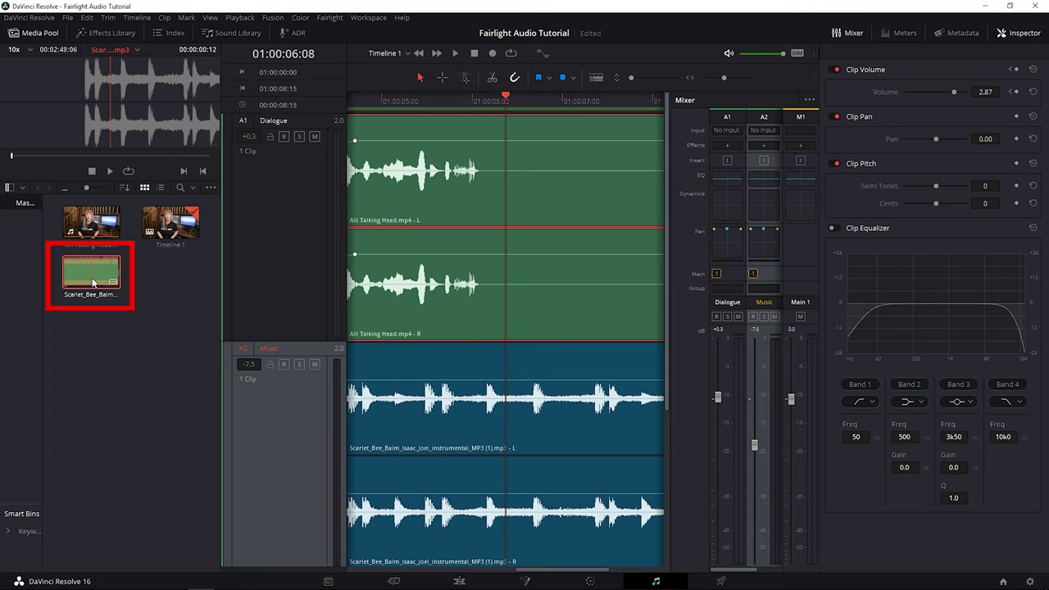
right_click(93, 282)
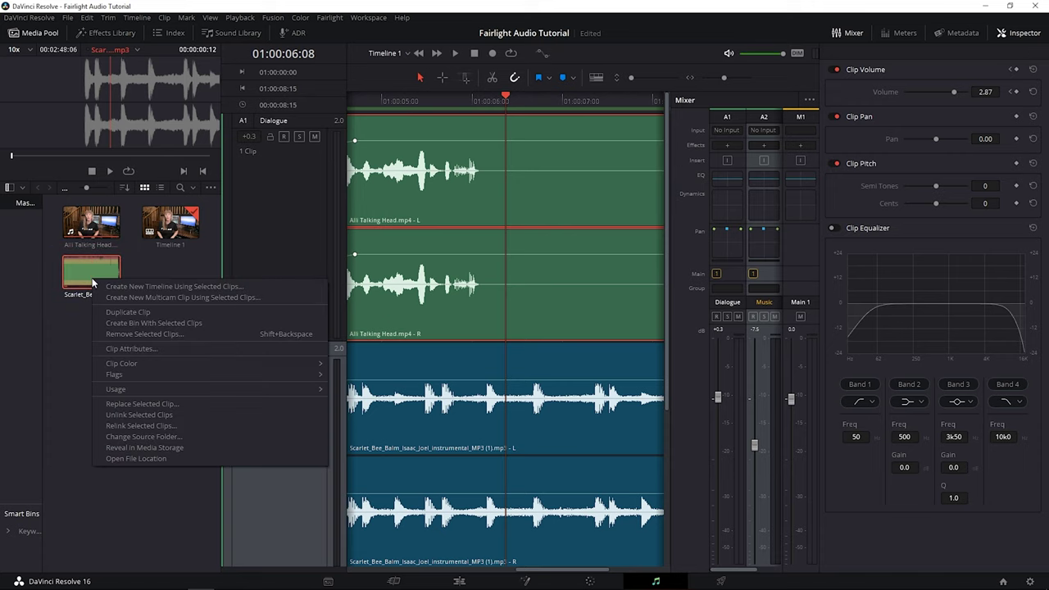
left_click(107, 405)
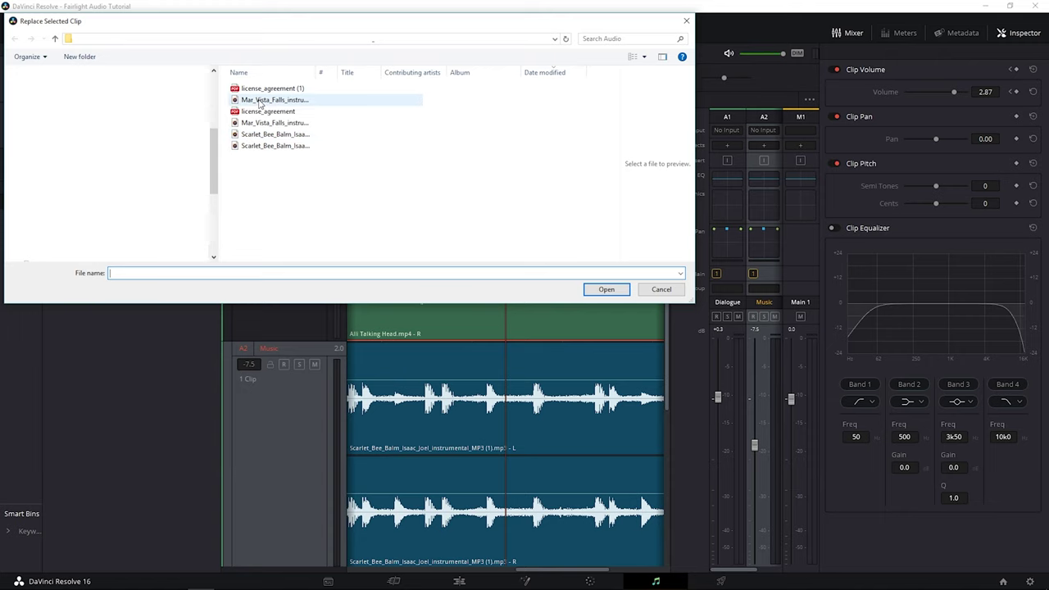
left_click(303, 101)
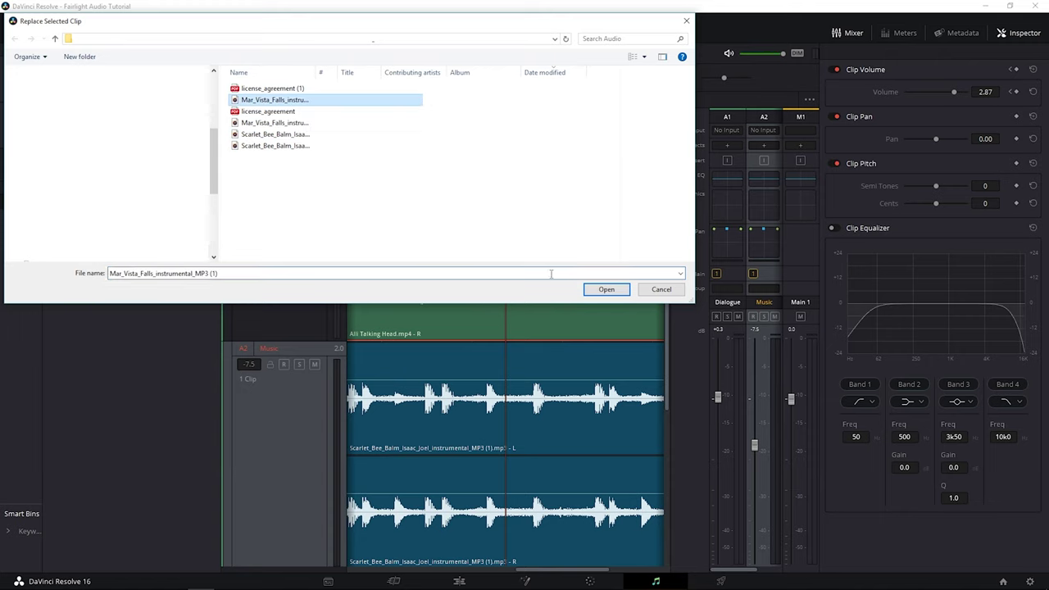
left_click(606, 291)
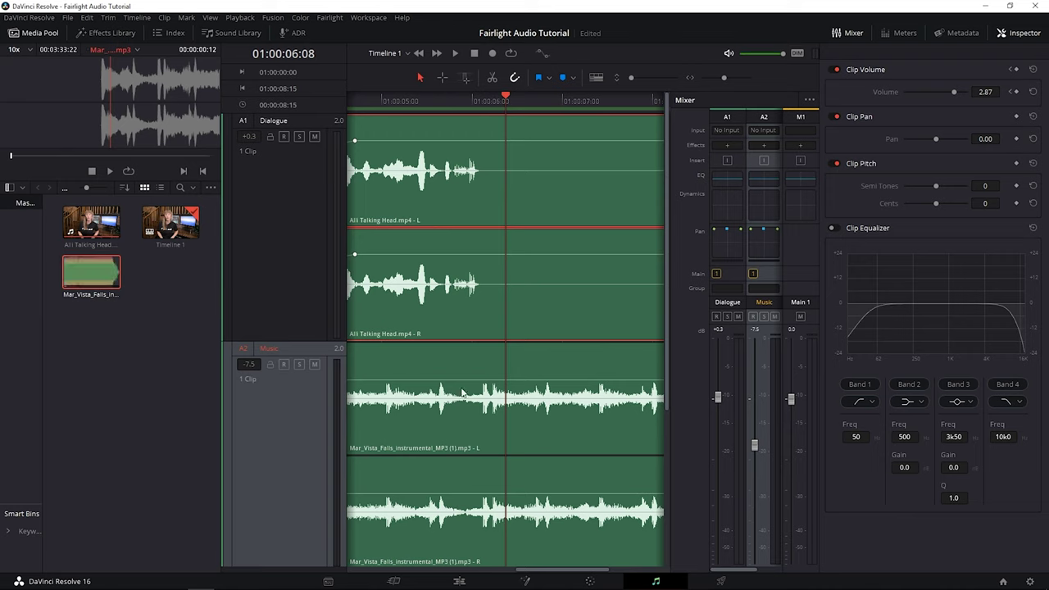
left_click(409, 415)
right_click(409, 414)
Set the music clip's colour to Blue.
mouse_move(498, 307)
left_click(620, 408)
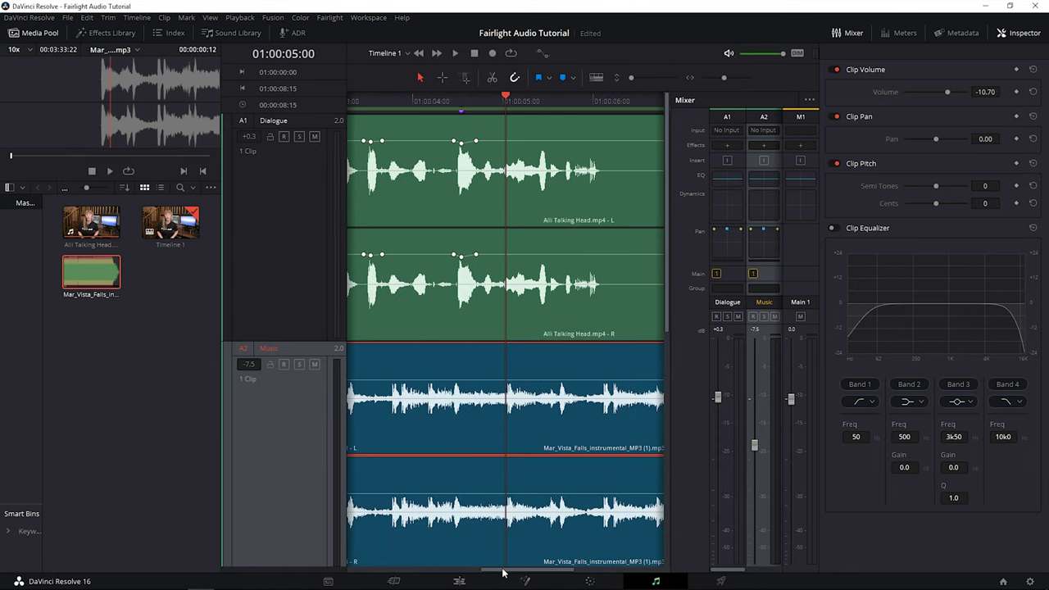
left_click_drag(512, 572, 361, 576)
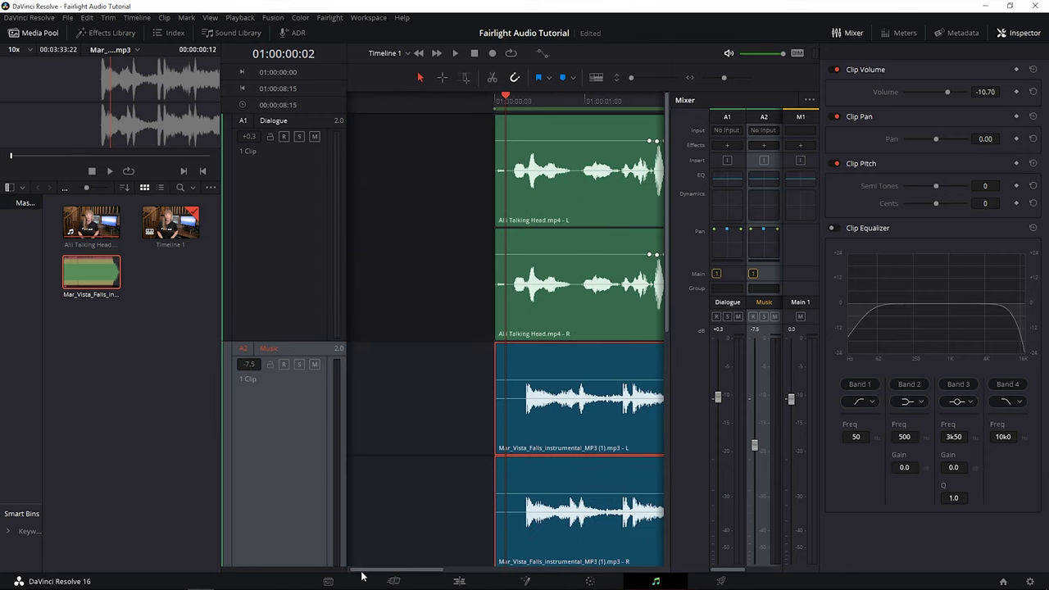
left_click(458, 398)
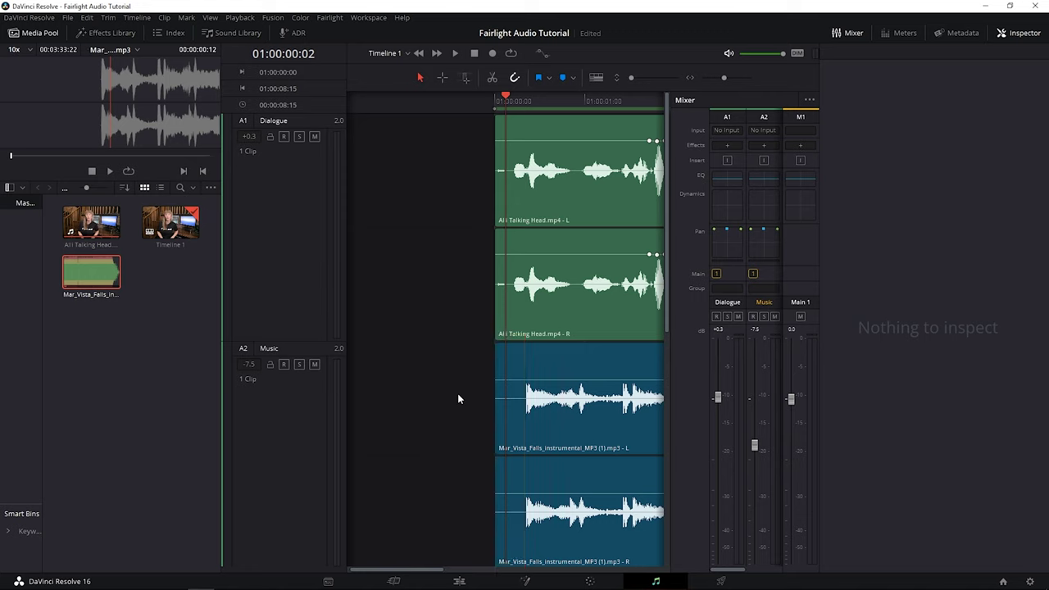
Trim the music clip's start and move it back to the timeline start.
left_click_drag(457, 394, 514, 503)
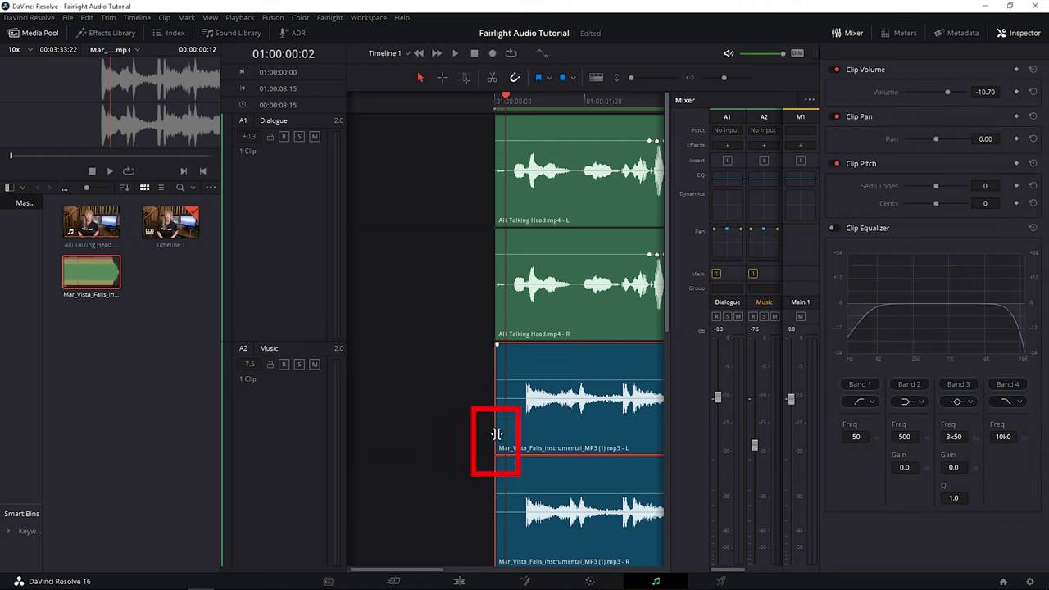
left_click_drag(497, 433, 540, 441)
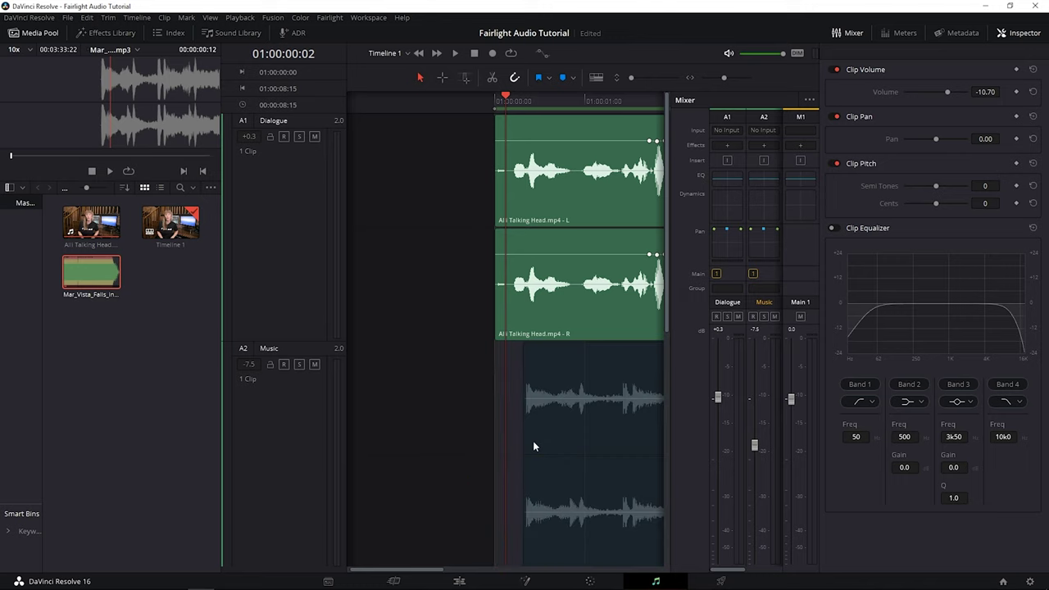
left_click_drag(532, 441, 529, 390)
Lower the Music track to -8.8 dB and extend the clip's end to the dialogue's end.
key("space")
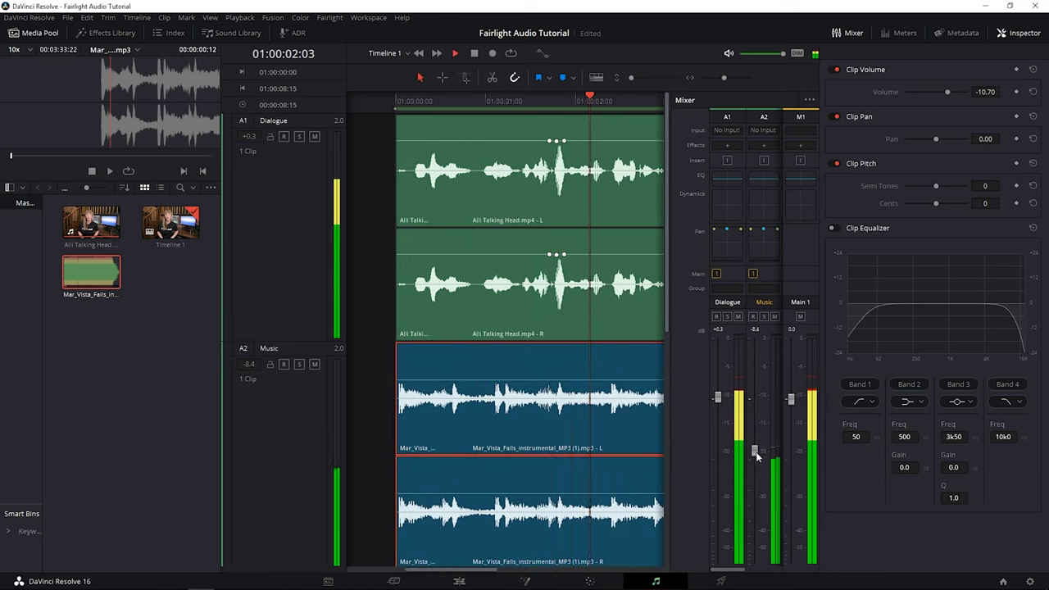
left_click_drag(754, 445, 755, 453)
key("space")
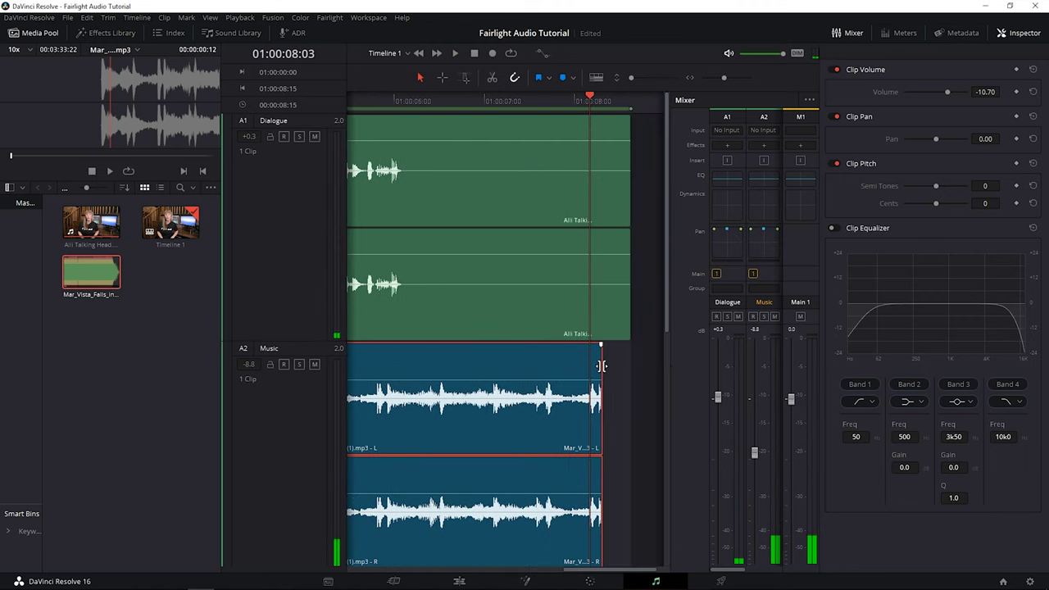
left_click_drag(602, 363, 631, 366)
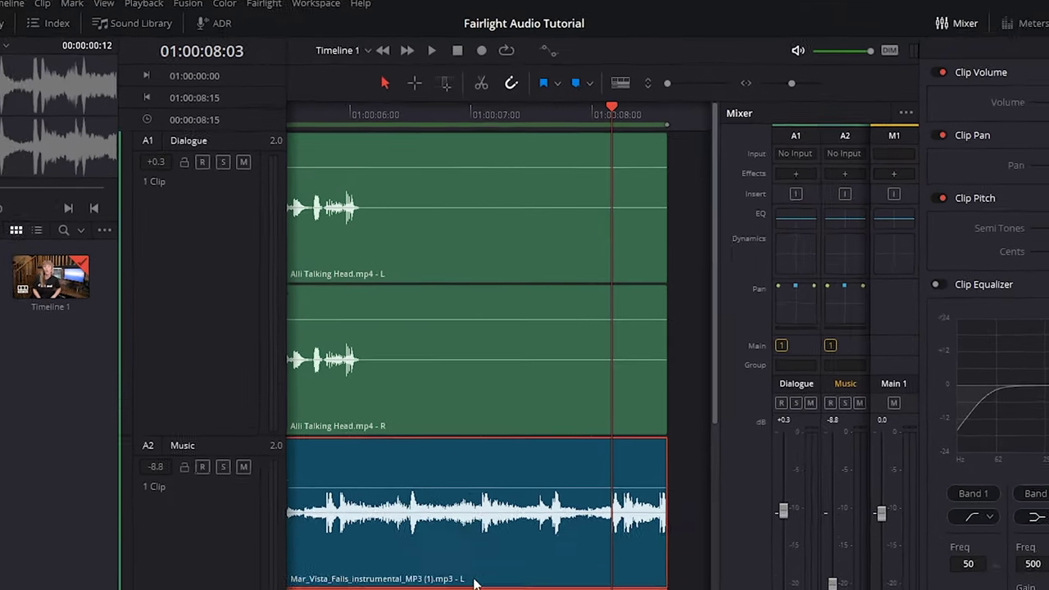
Solo the A1 Dialogue track.
left_click(210, 170)
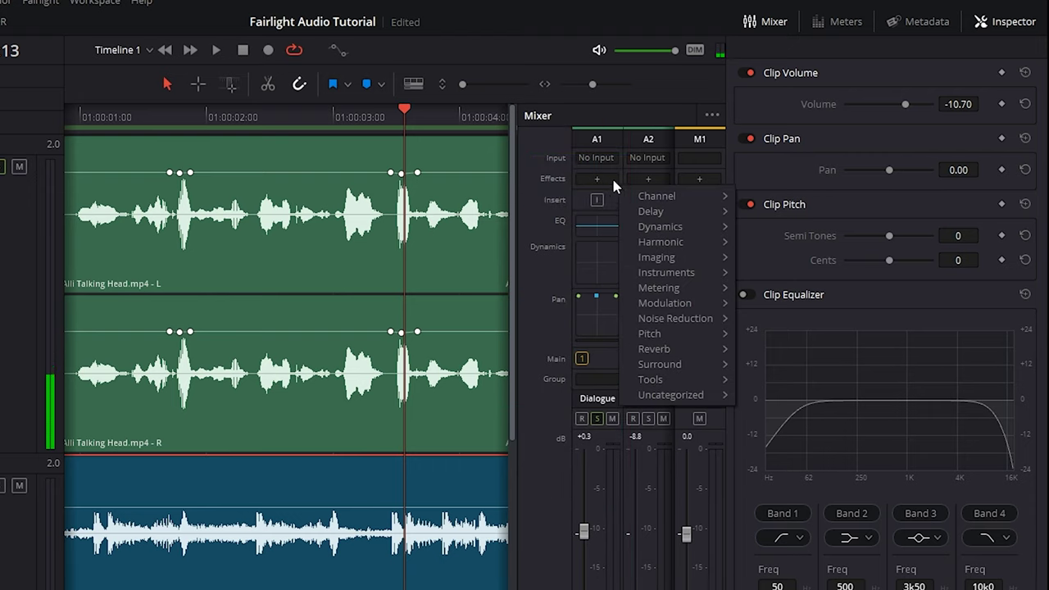
Add a Noise Reduction effect to the Dialogue track and play the timeline to hear it.
mouse_move(718, 322)
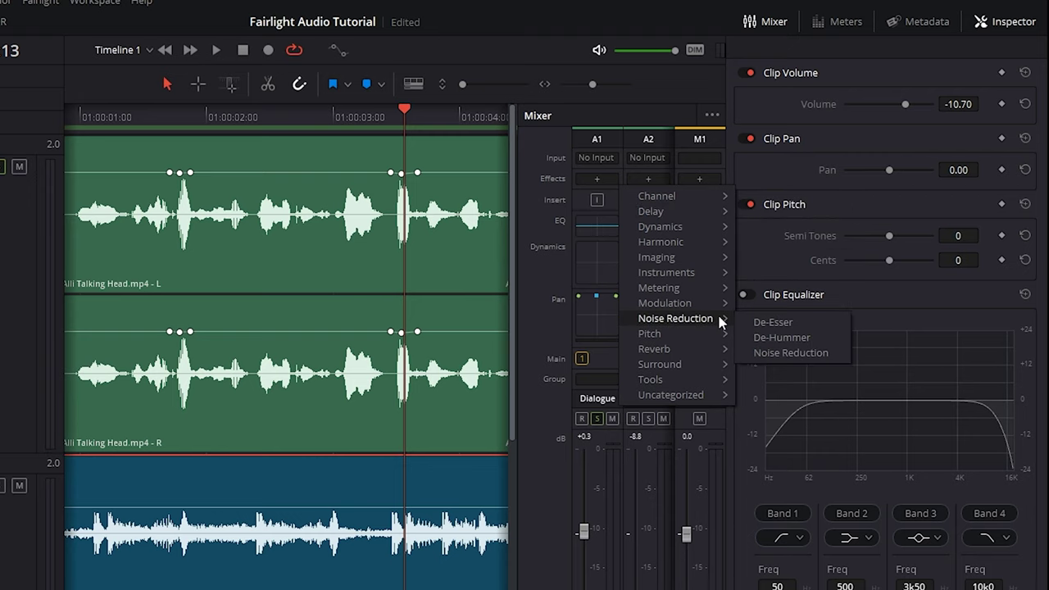
left_click(750, 354)
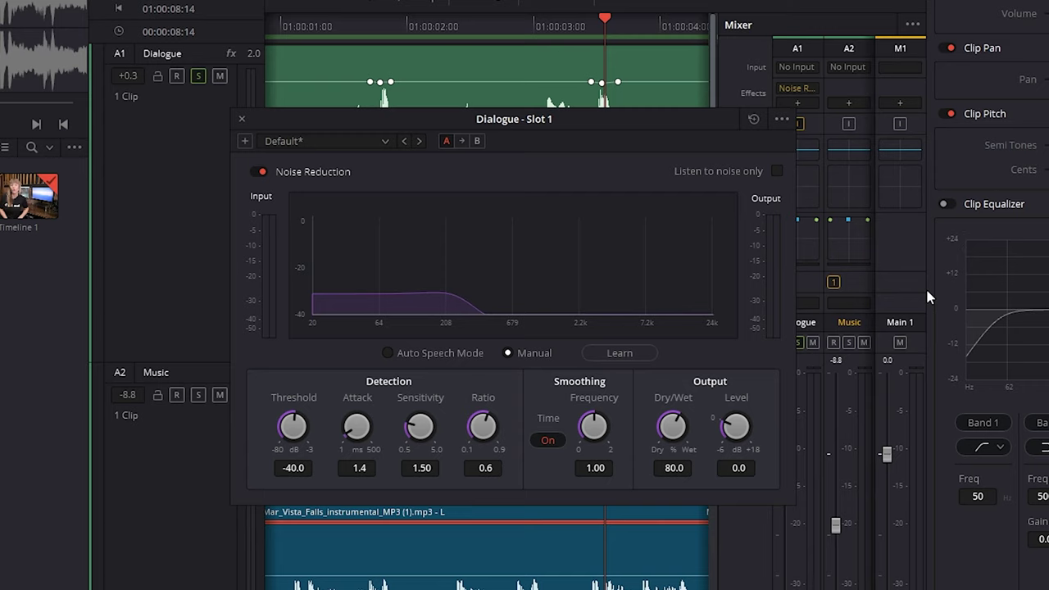
key("space")
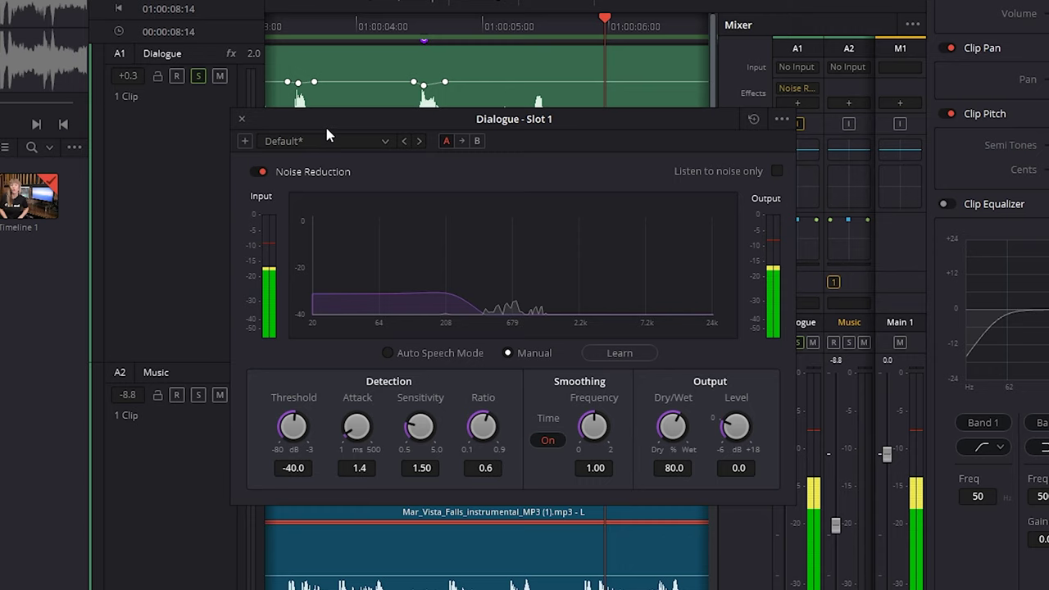
Use Auto Speech Mode with Dry/Wet at 70.9, testing then resetting Sensitivity and Smoothing.
left_click(388, 352)
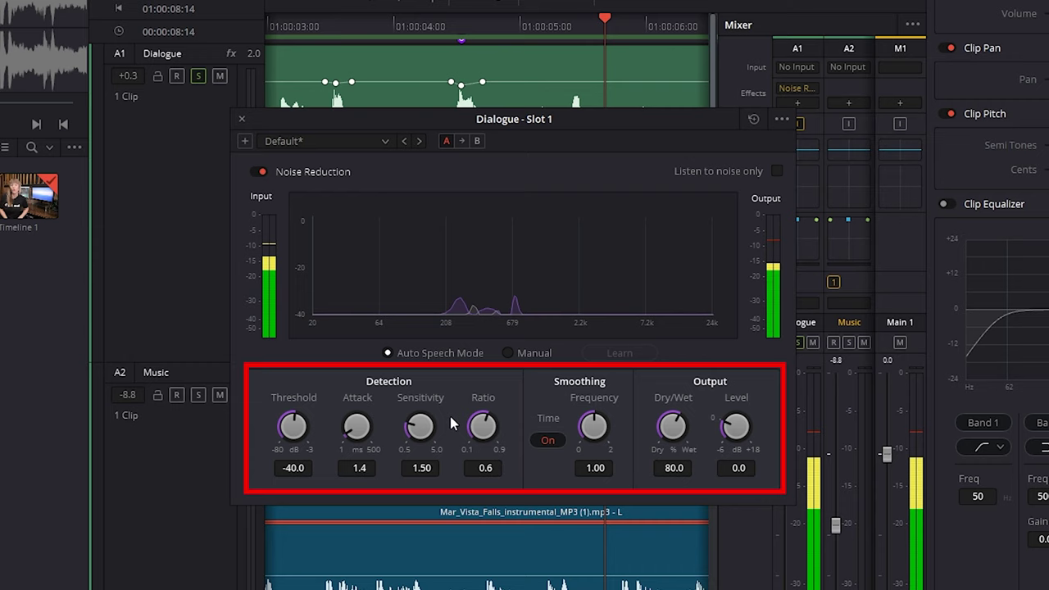
left_click_drag(685, 422, 582, 421)
double_click(582, 420)
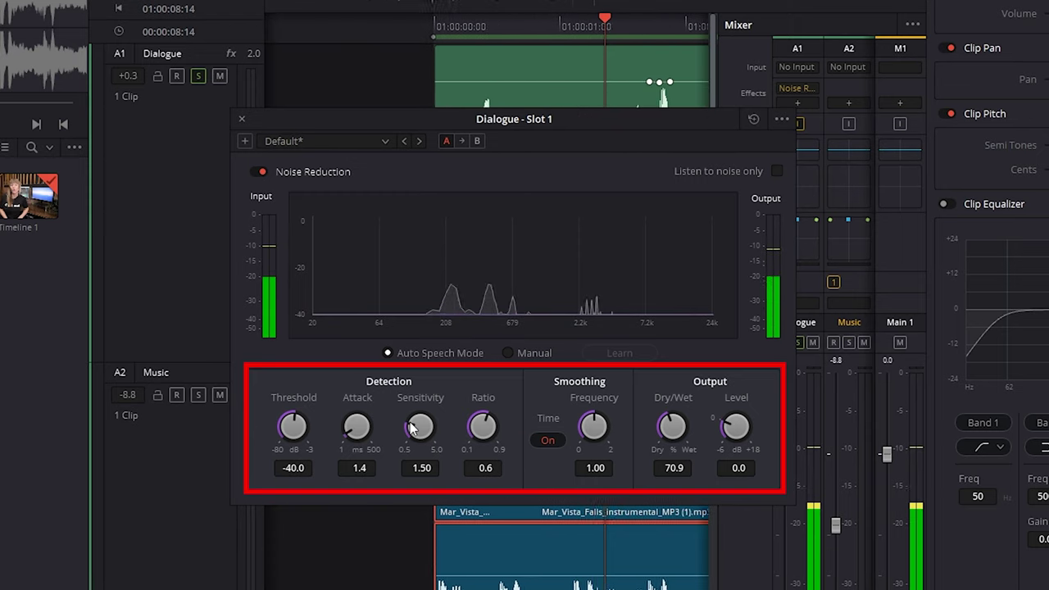
left_click_drag(414, 427, 501, 394)
double_click(420, 426)
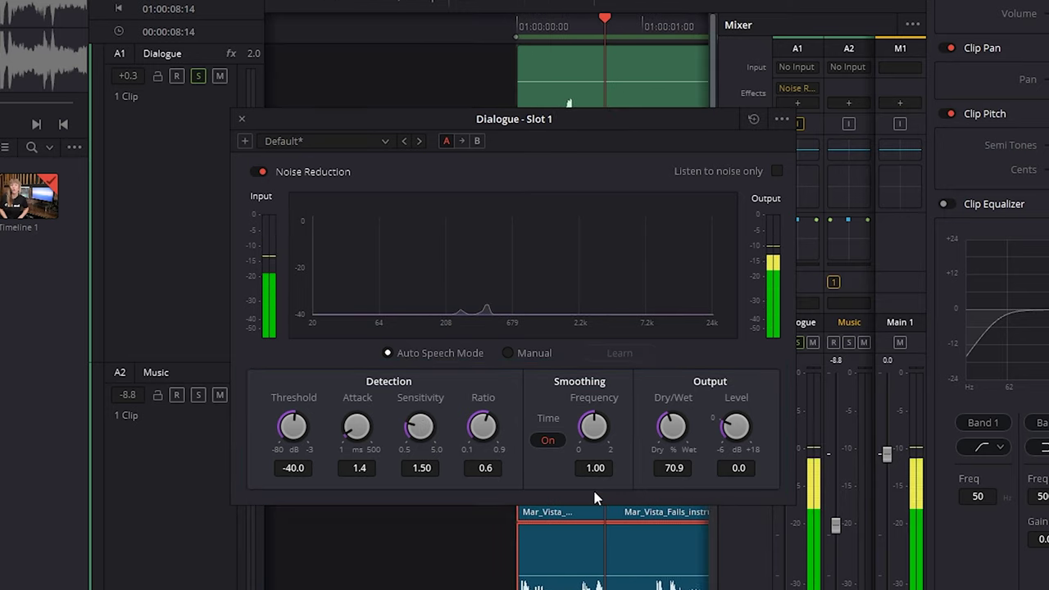
Add an equalizer to Dialogue with a low cut near 100 Hz and a high cut near 14 kHz.
left_click(241, 119)
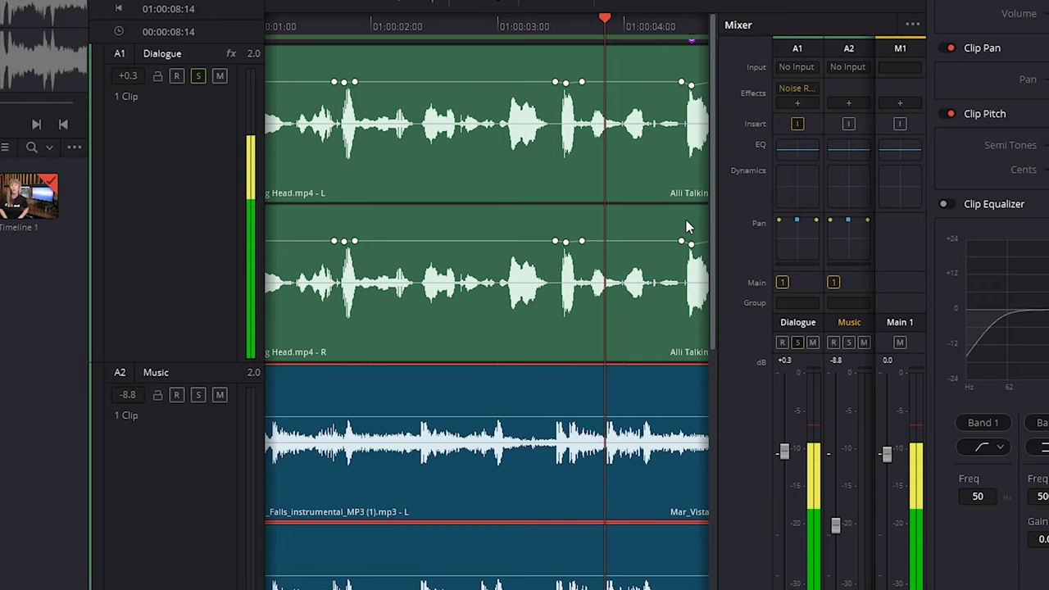
left_click(801, 104)
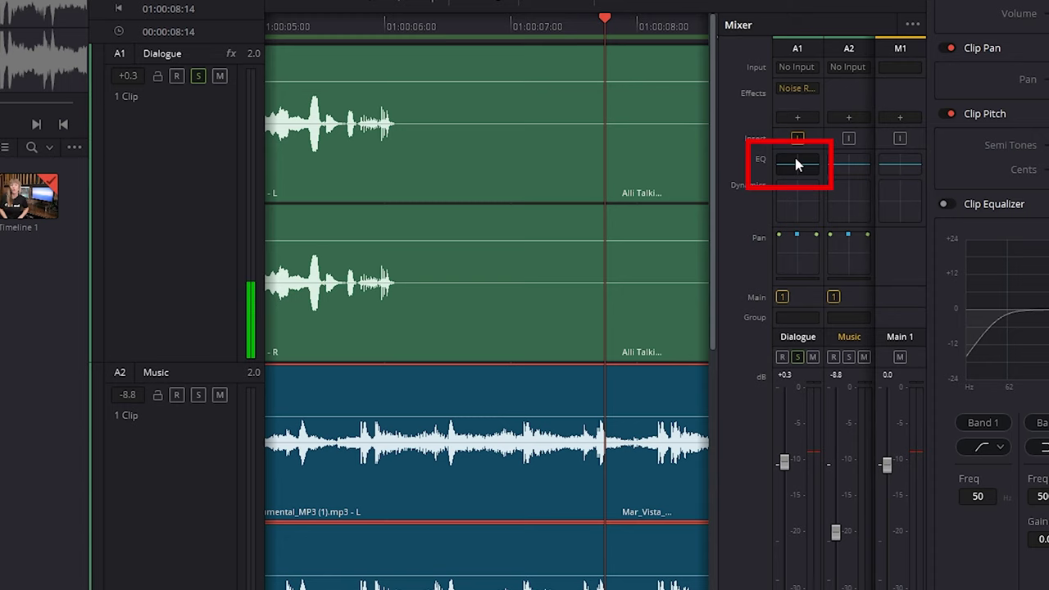
double_click(794, 164)
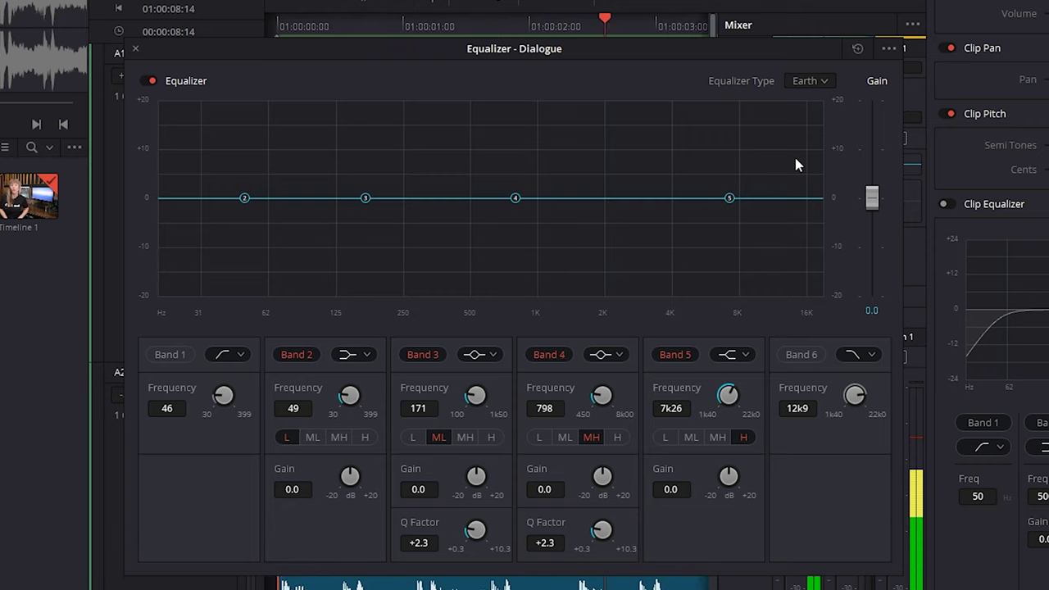
left_click(166, 355)
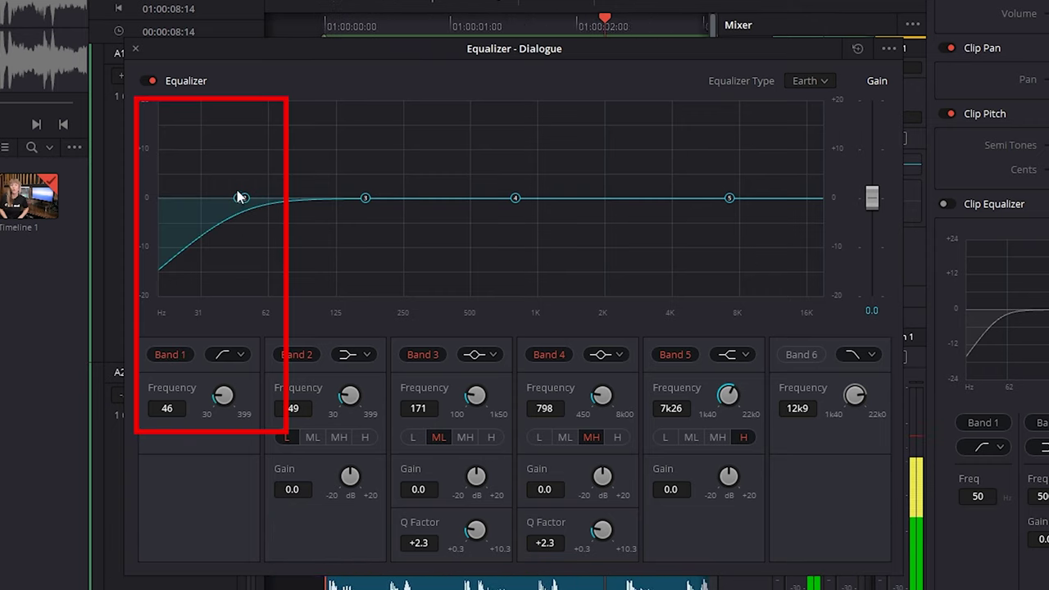
left_click_drag(241, 198, 316, 218)
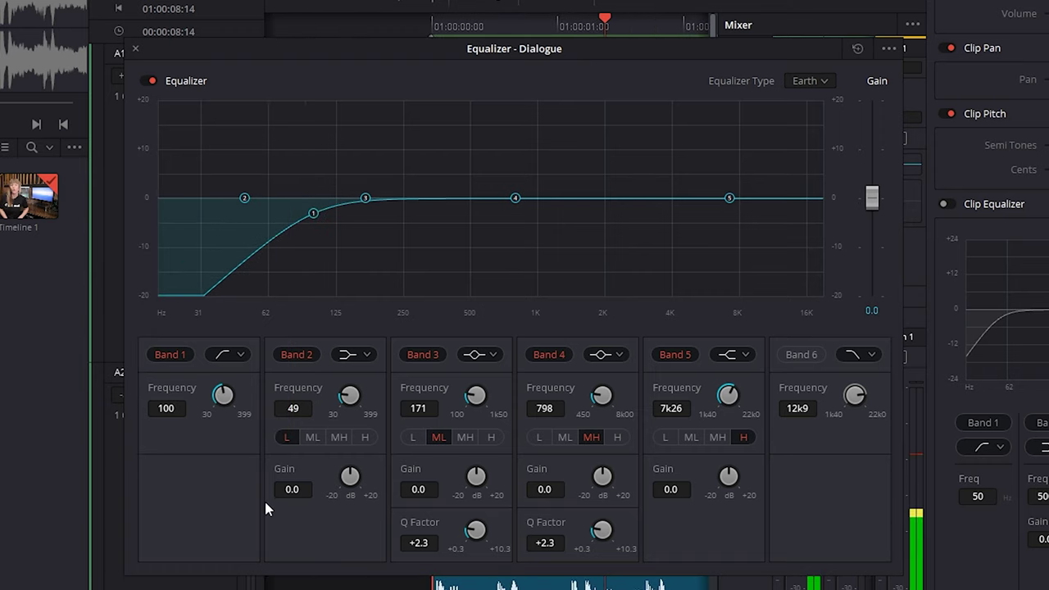
left_click(802, 354)
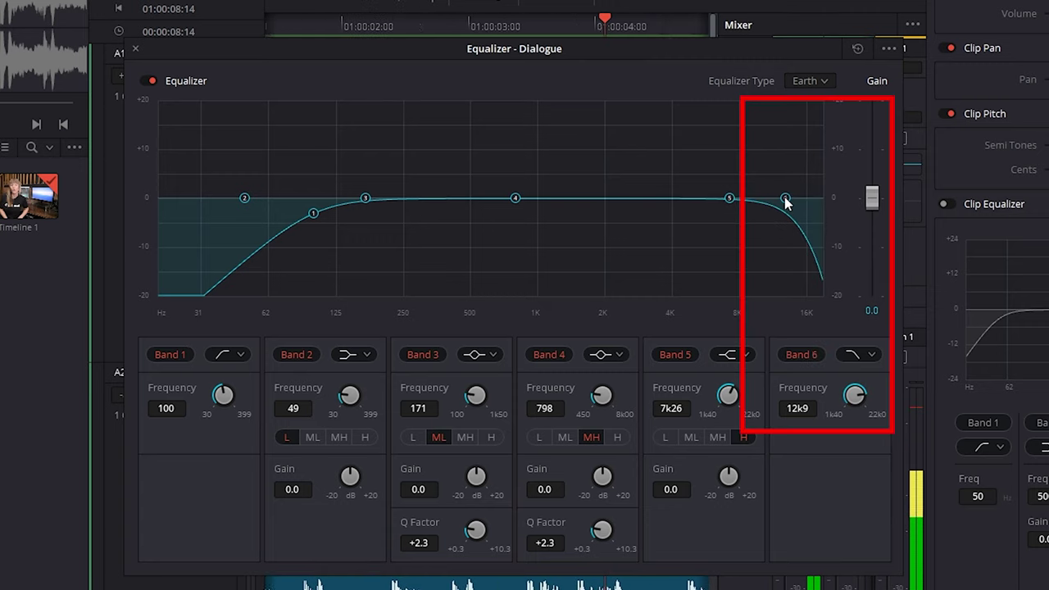
left_click_drag(786, 202, 795, 205)
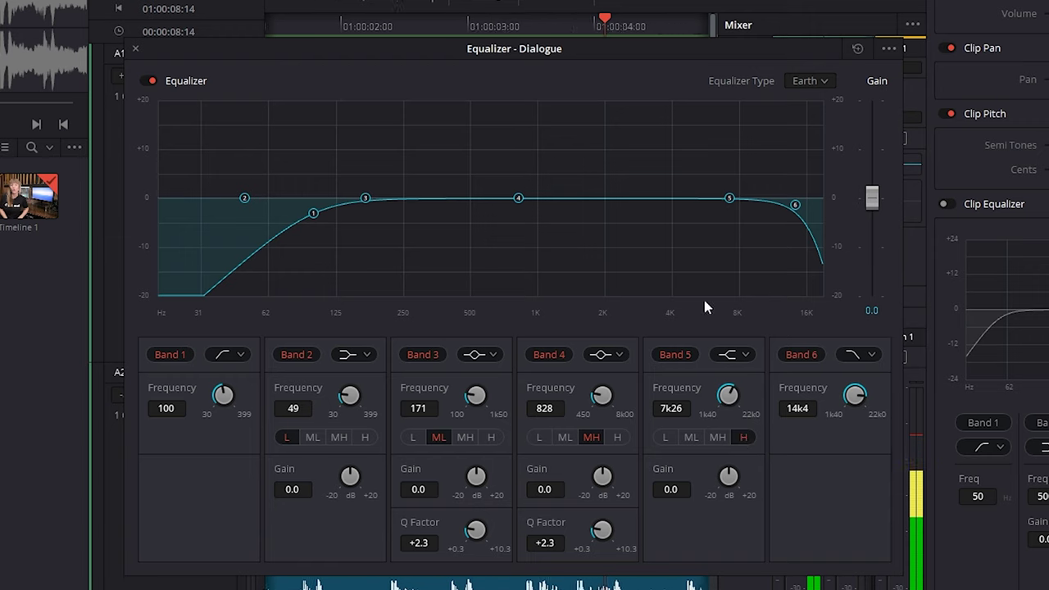
Bypass the dialogue equalizer twice to compare, leave it on, and close its window.
left_click(151, 82)
left_click(150, 81)
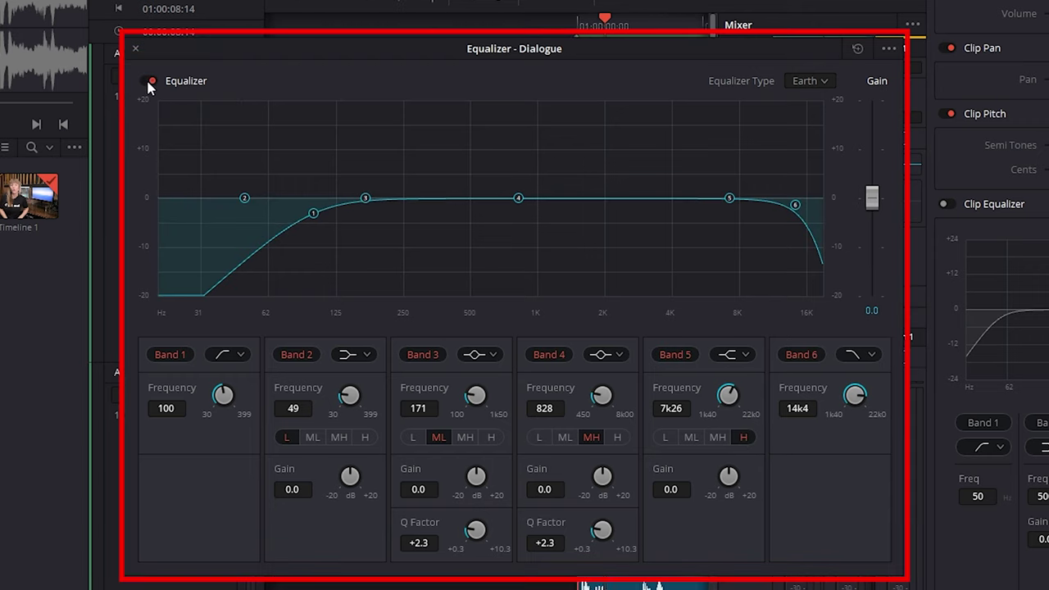
left_click(149, 82)
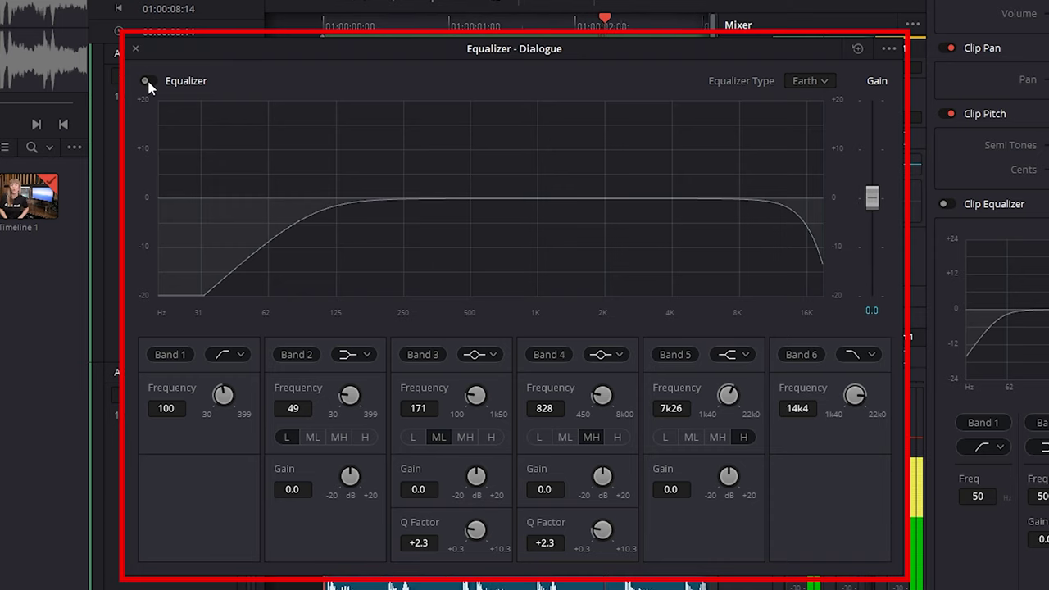
left_click(147, 82)
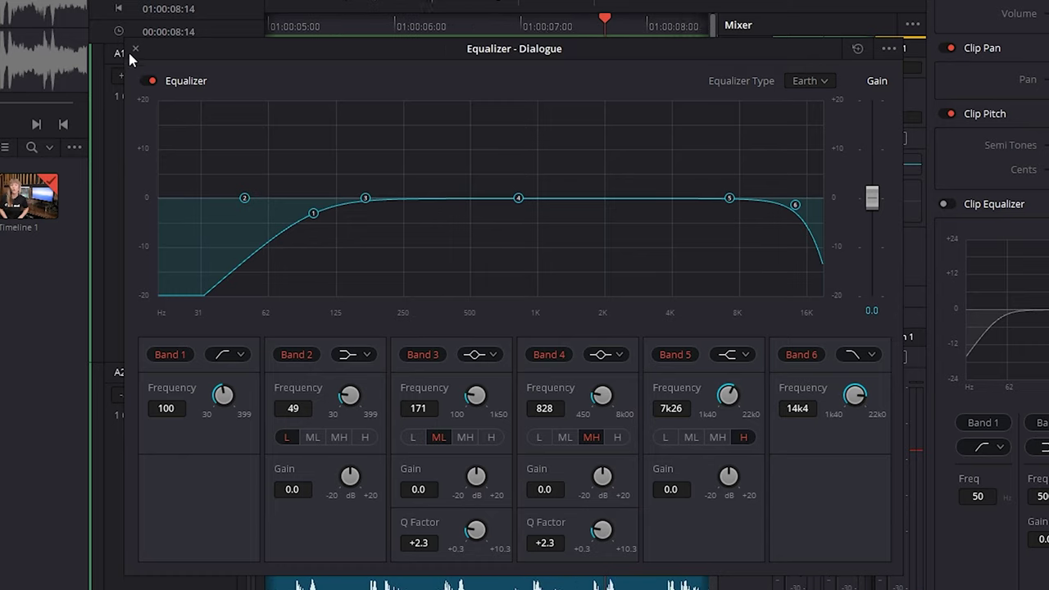
left_click(136, 51)
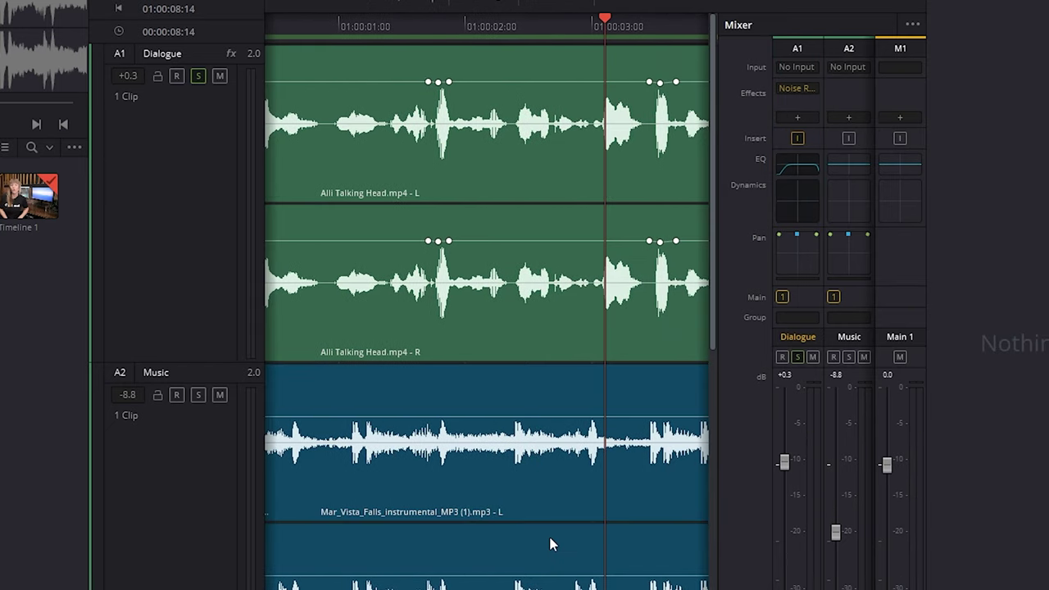
right_click(183, 503)
mouse_move(223, 286)
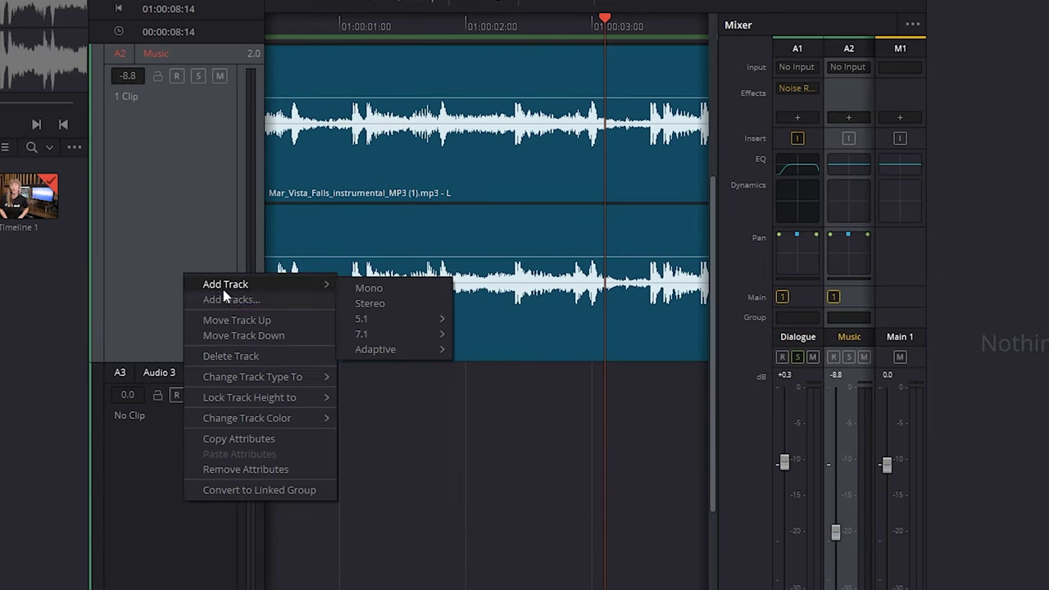
left_click(389, 301)
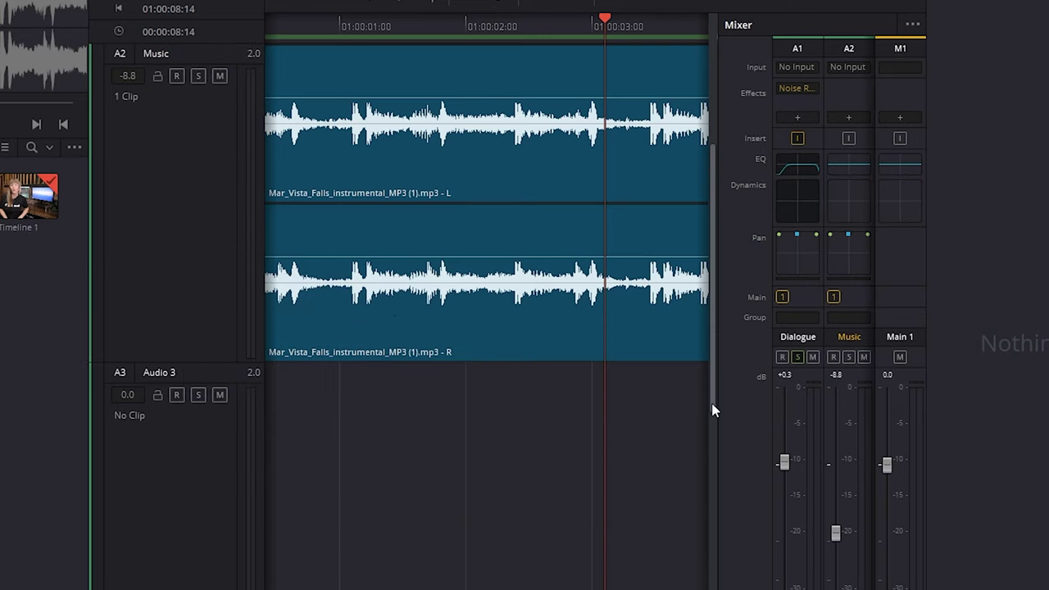
left_click_drag(712, 410, 731, 566)
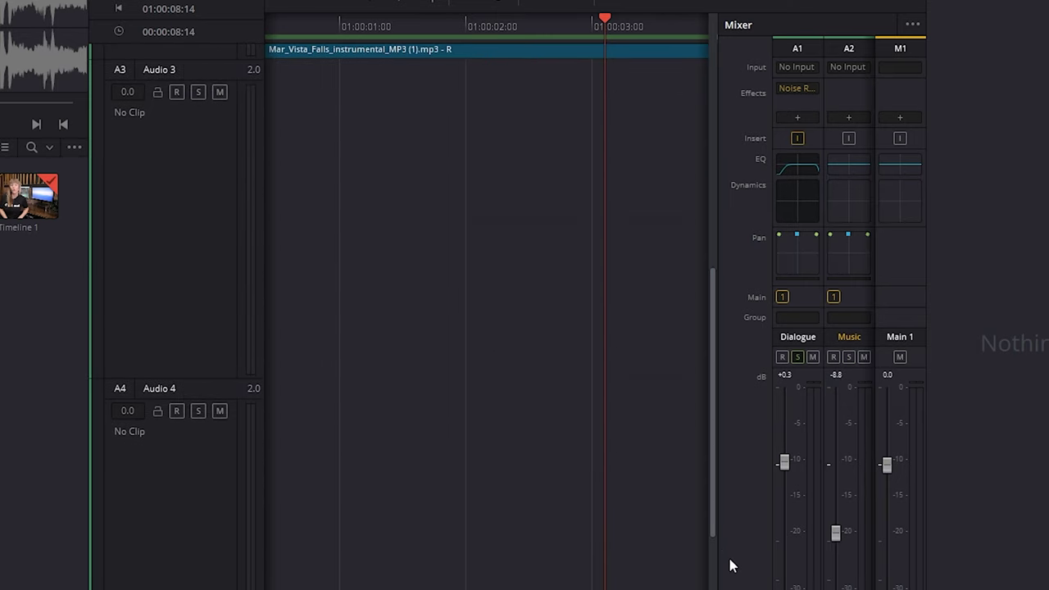
left_click_drag(732, 565, 732, 574)
right_click(180, 568)
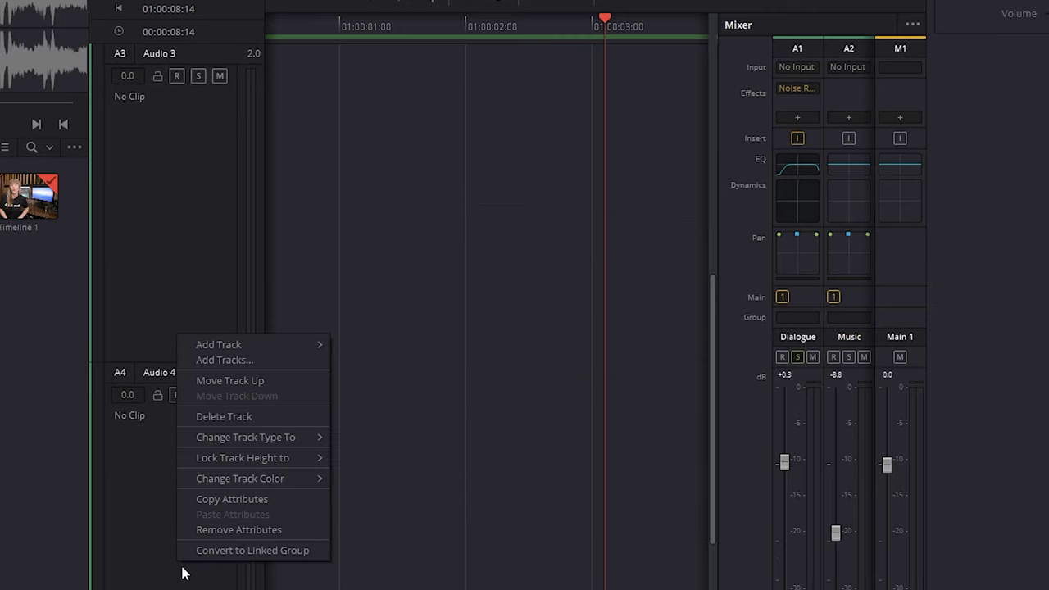
left_click(222, 418)
left_click_drag(713, 547, 772, 173)
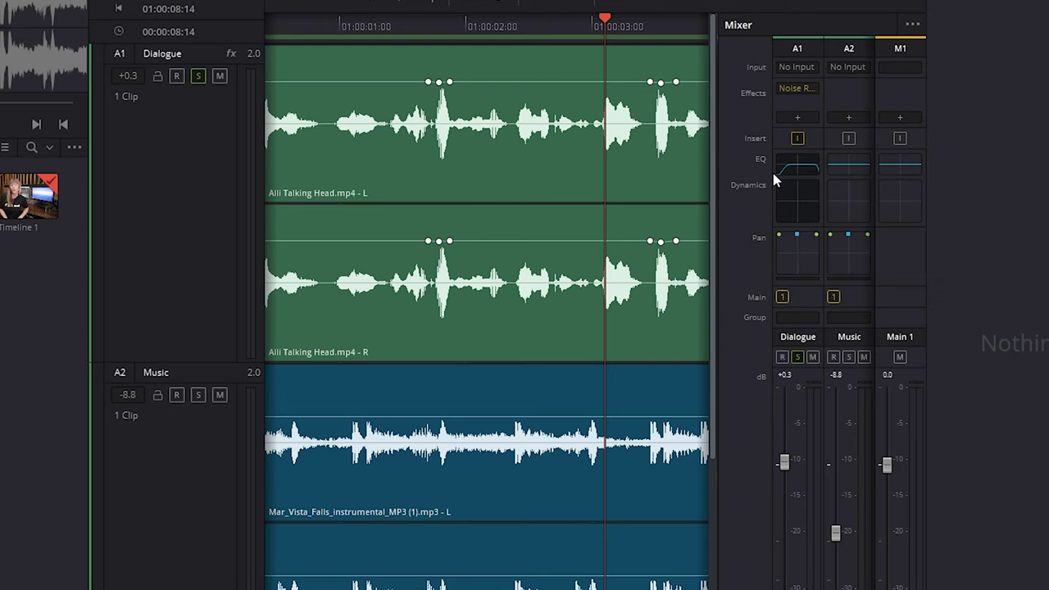
Strip the Dialogue clip's audio attributes, play back, then undo to restore its volume keyframes.
left_click(508, 338)
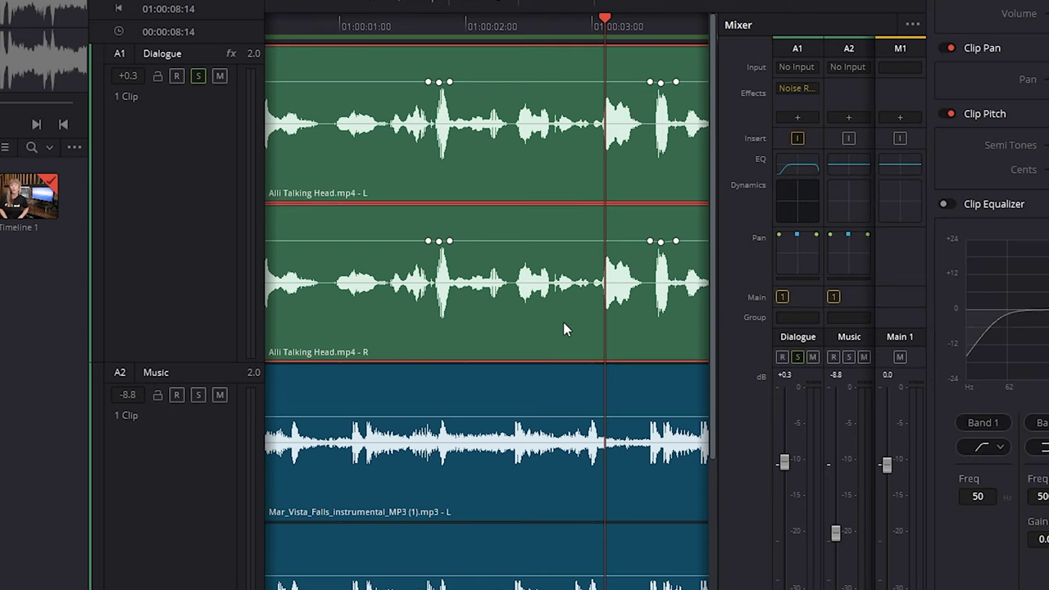
right_click(563, 329)
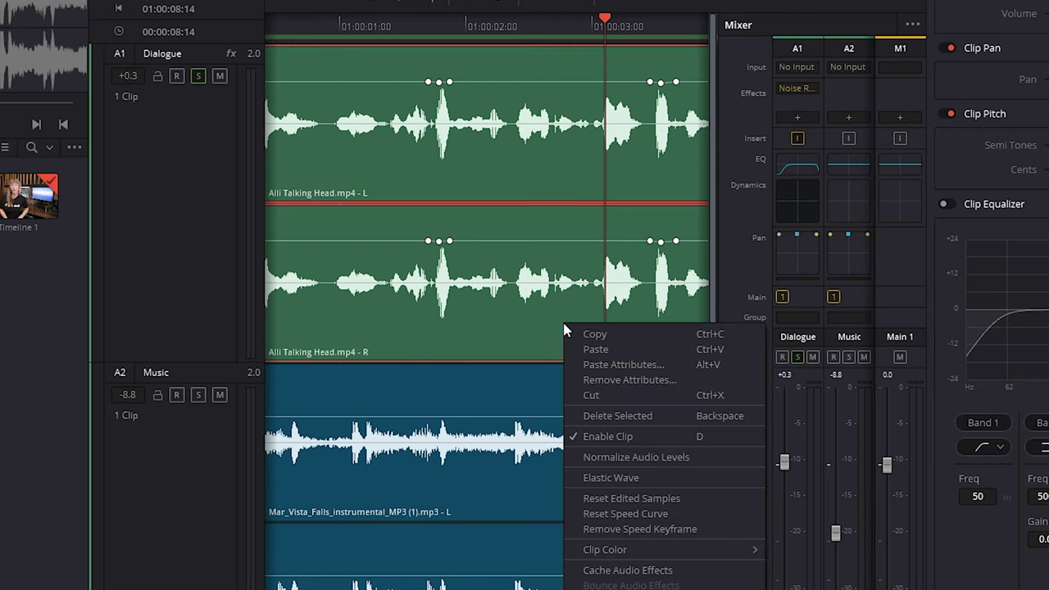
left_click(585, 383)
left_click(338, 267)
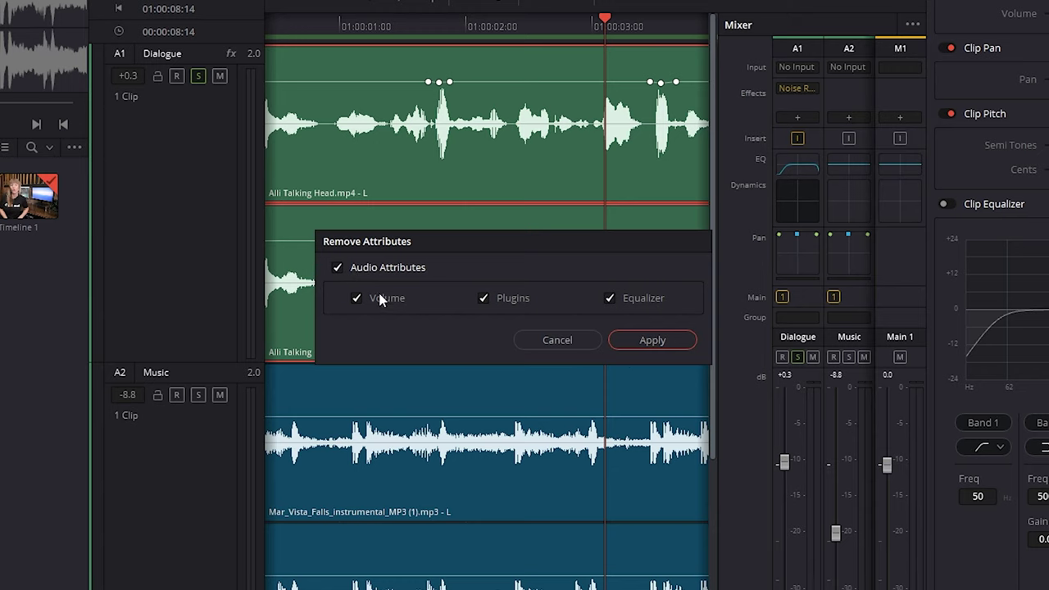
left_click(633, 340)
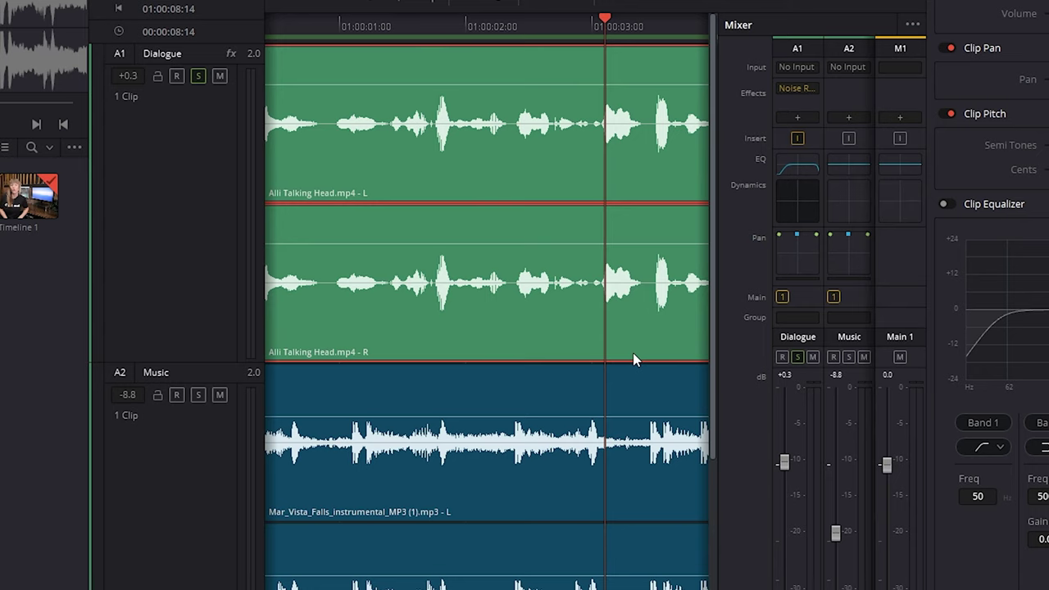
key("space")
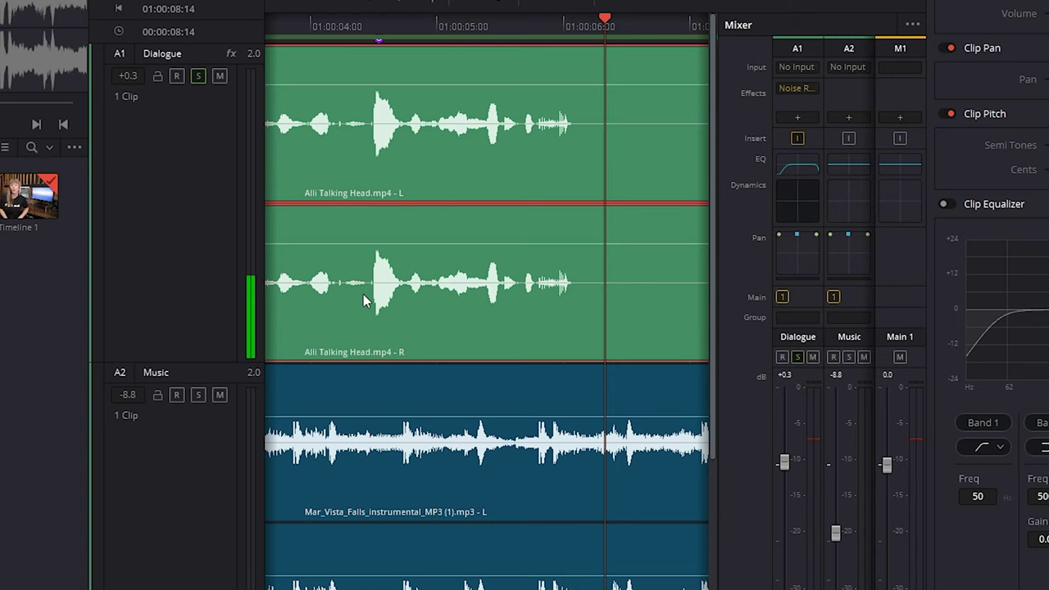
key("ctrl+z")
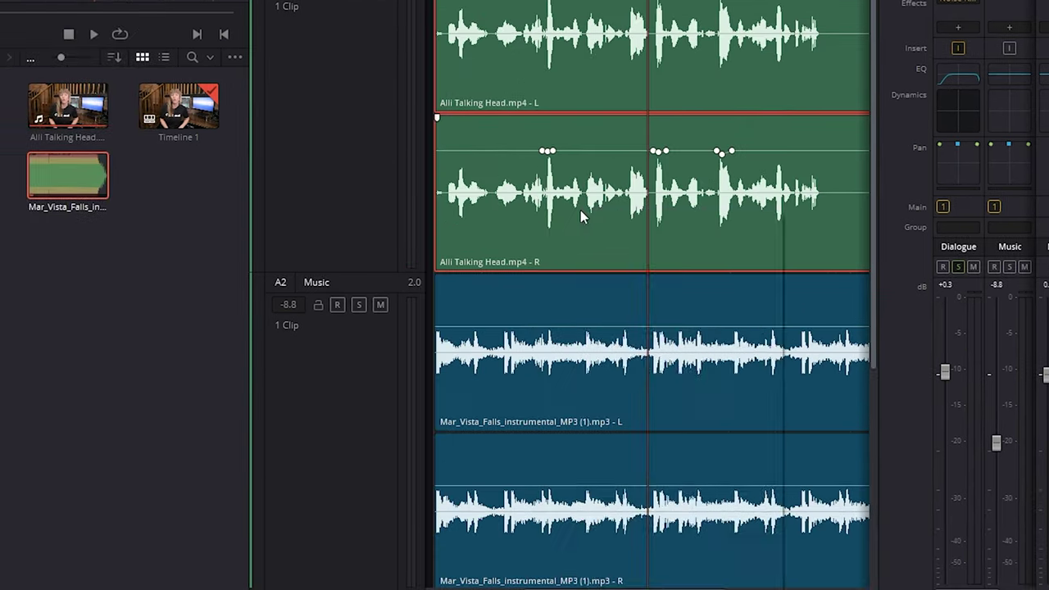
Locate the timeline dialogue clip's source with Find in Media Pool.
right_click(404, 300)
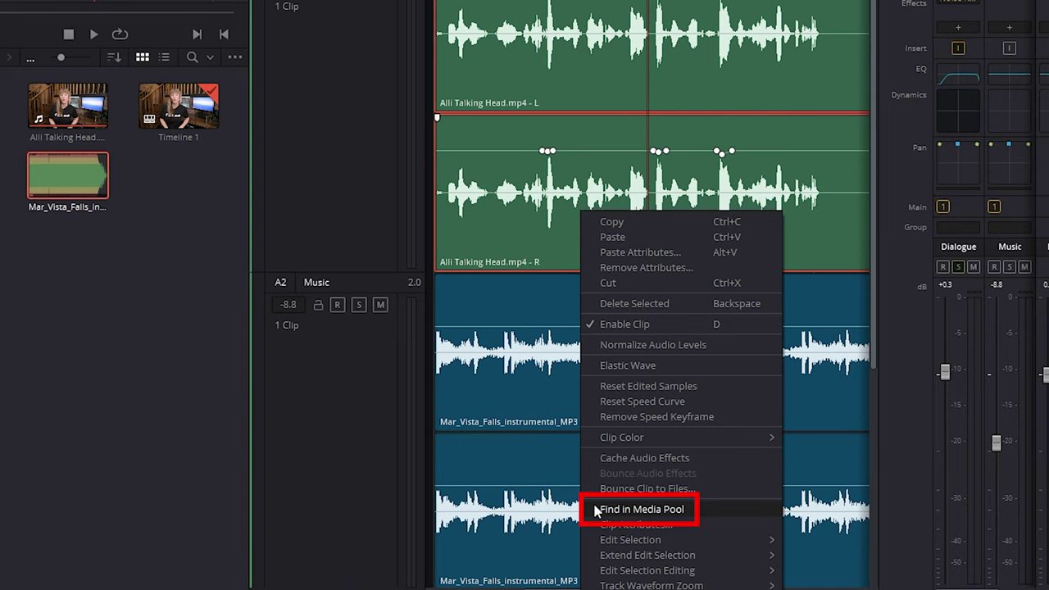
left_click(641, 509)
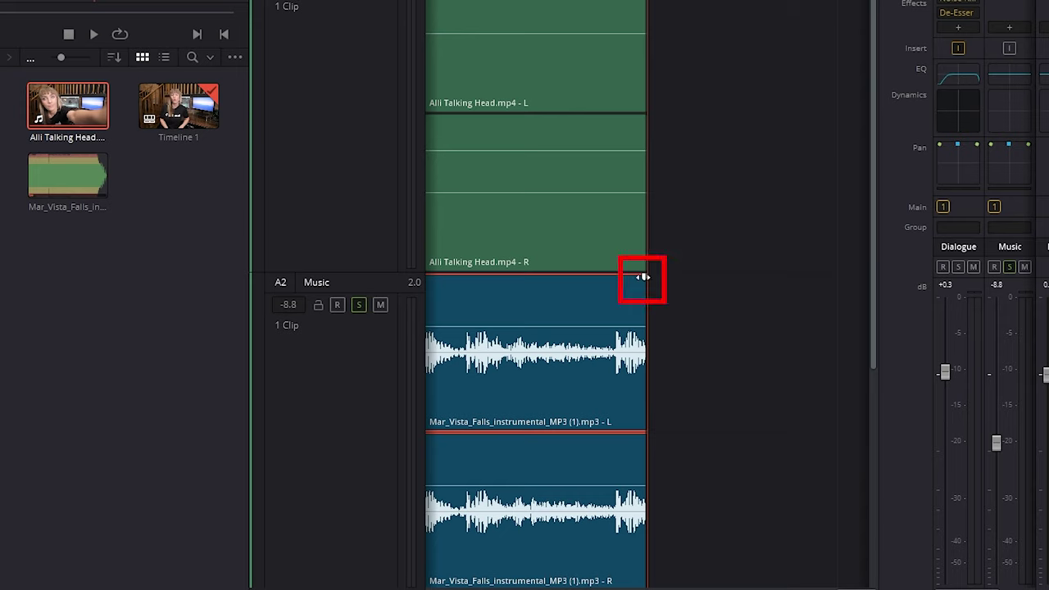
Give the Mar Vista Falls music a long, gently curved fade-out and preview it.
left_click_drag(643, 277, 426, 277)
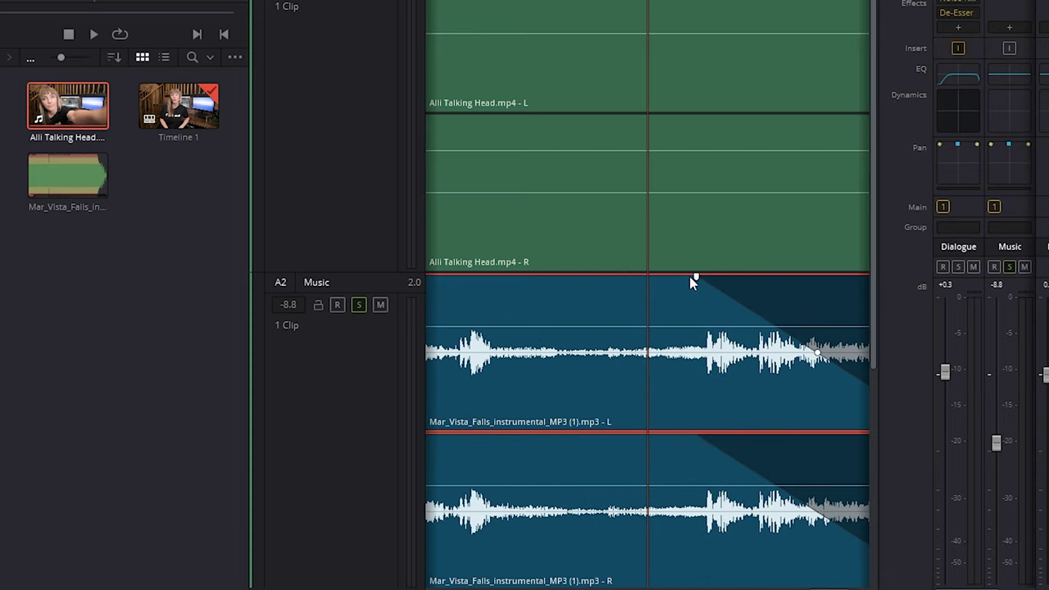
left_click_drag(693, 276, 574, 276)
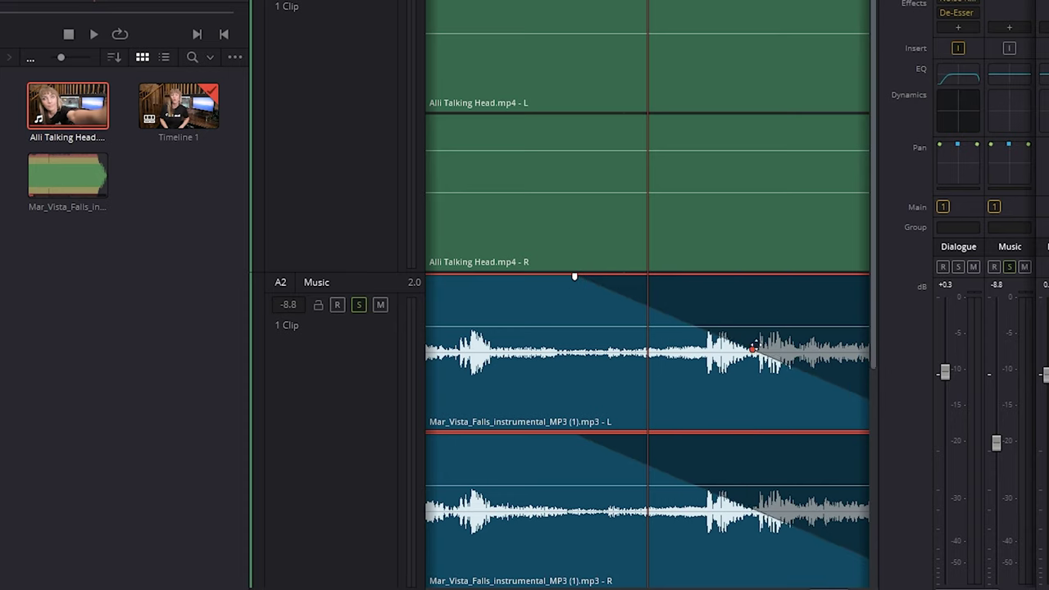
left_click_drag(755, 353, 770, 319)
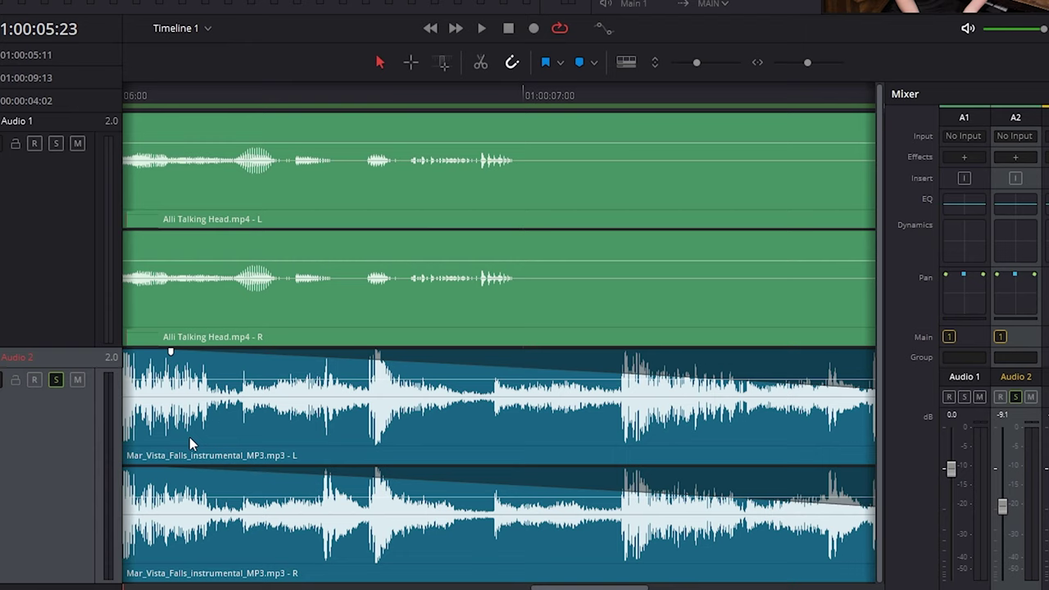
key("space")
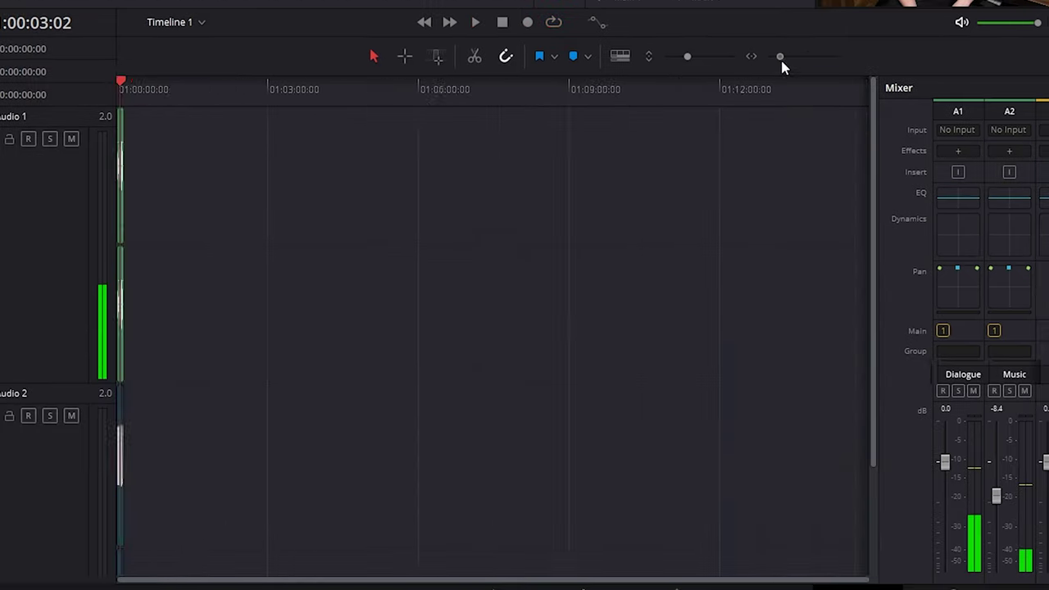
During playback set Dialogue to -2.0 dB, Music to -16 dB and Main 1 to +6.7 dB.
scroll(824, 61, "up", 5)
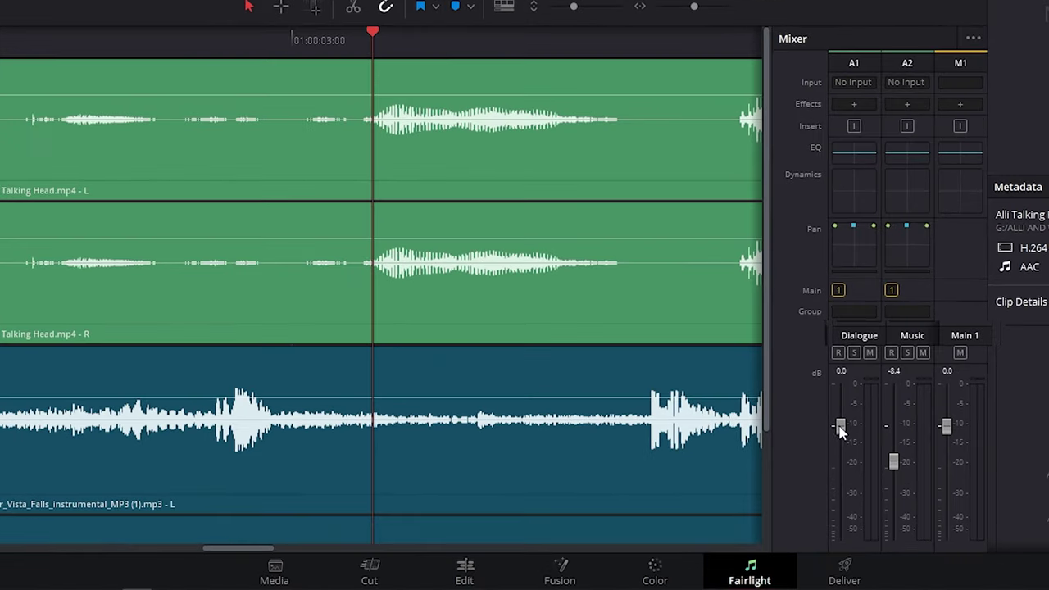
key("space")
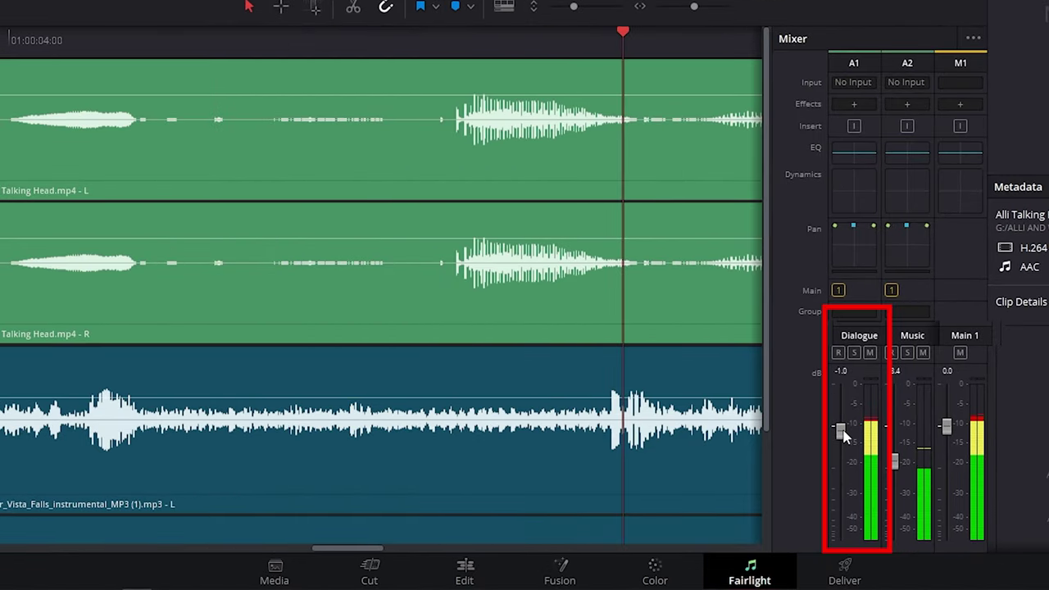
left_click_drag(839, 429, 844, 437)
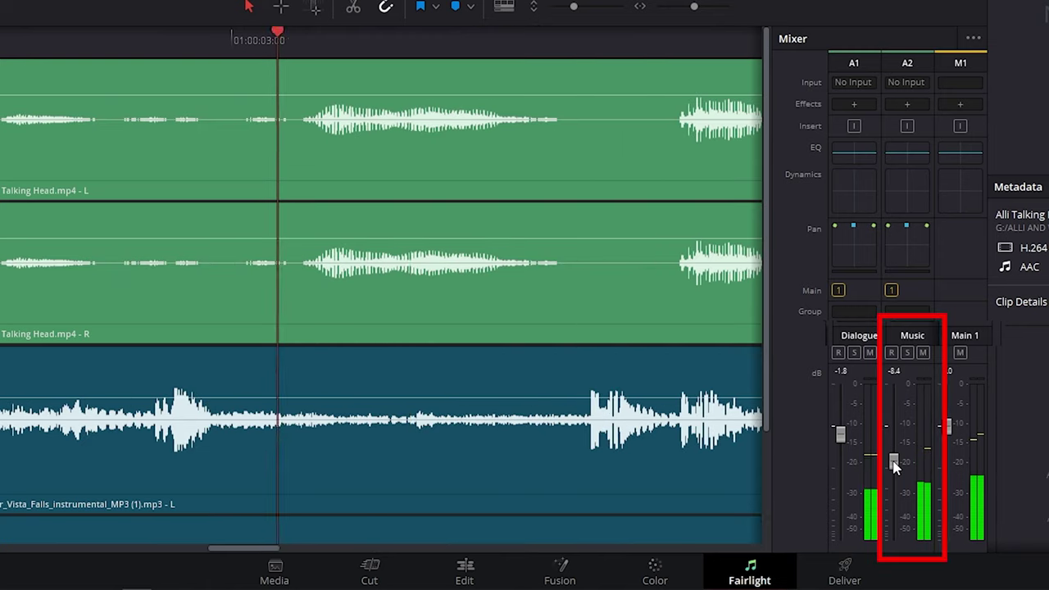
left_click_drag(893, 465, 895, 483)
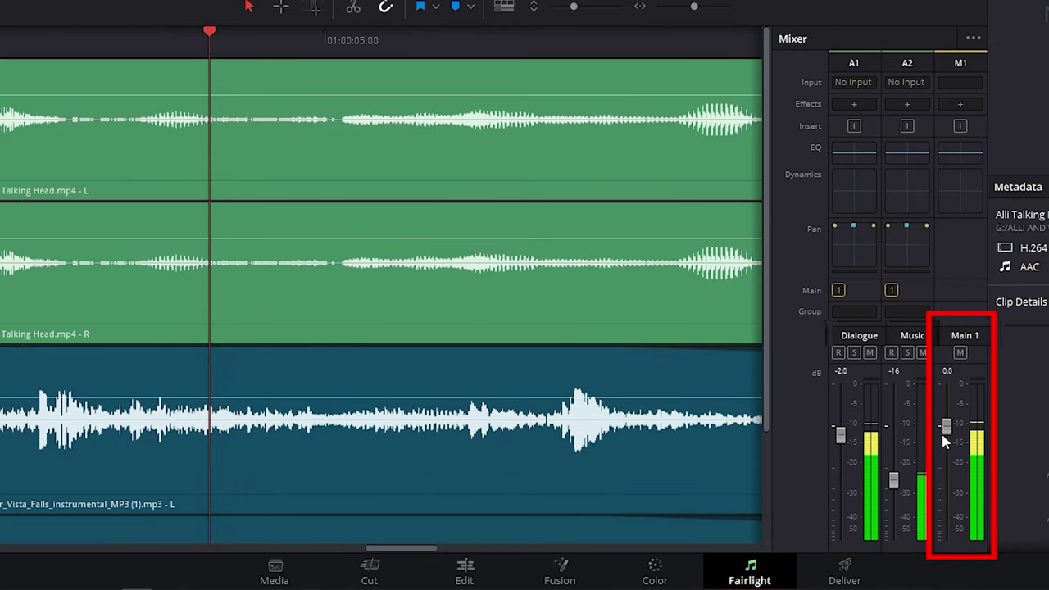
left_click_drag(942, 437, 944, 402)
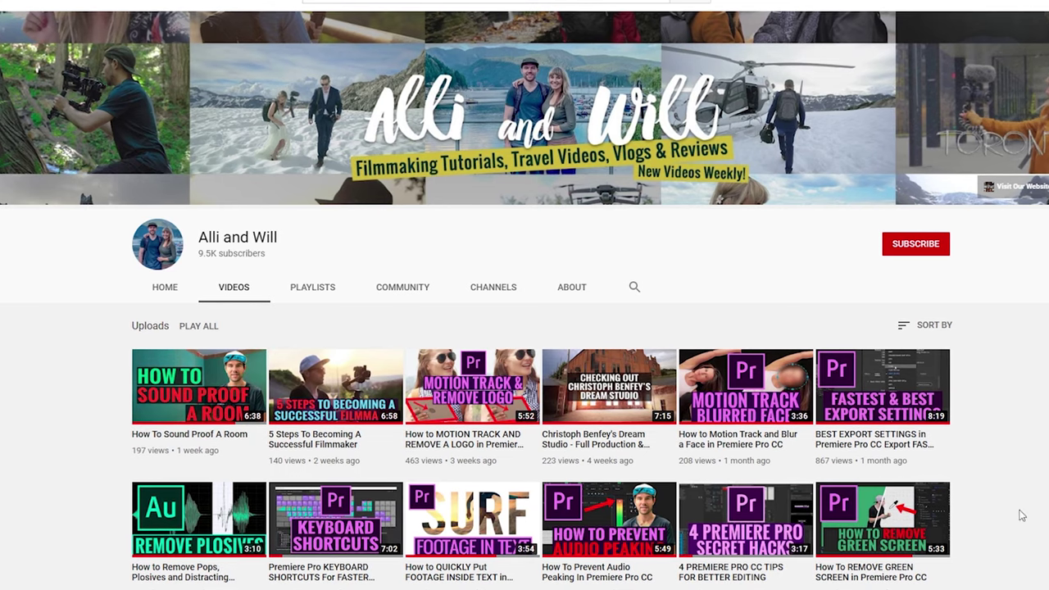
Subscribe to the filmmaking channel with notifications set to All, then scroll the video grid.
left_click(932, 243)
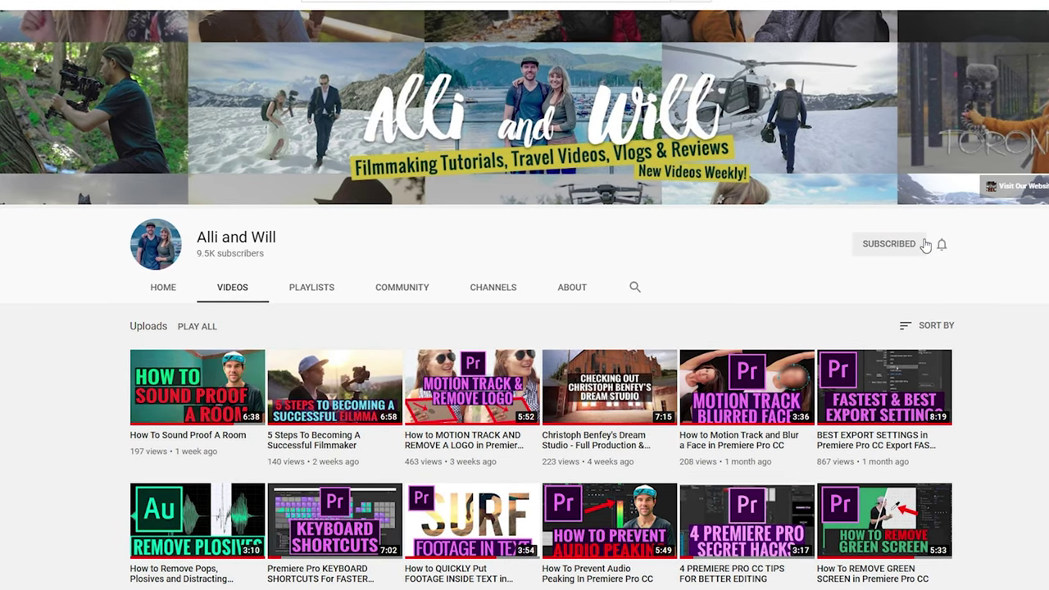
left_click(942, 245)
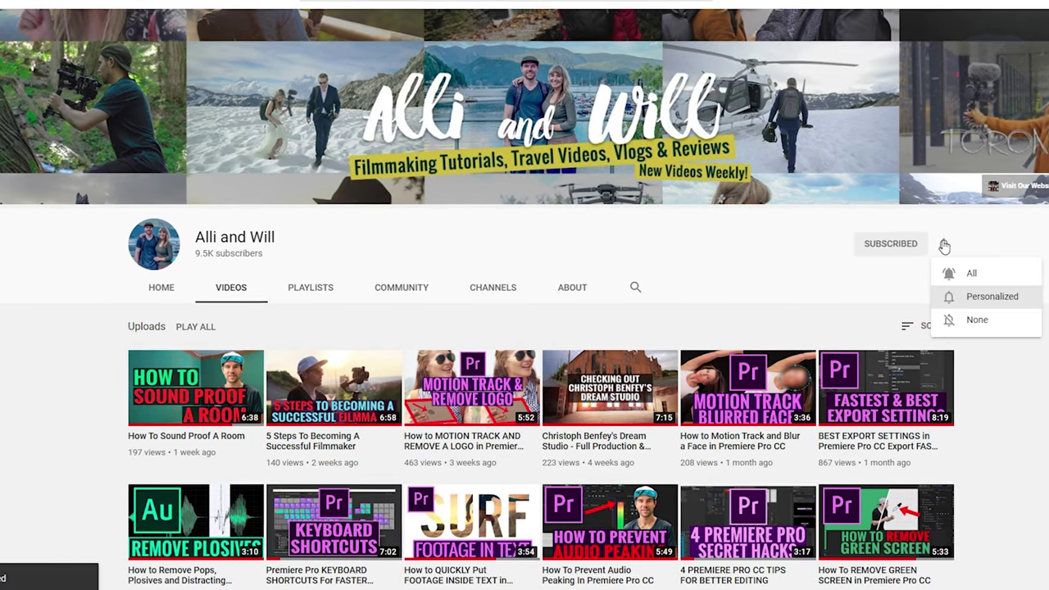
left_click(970, 272)
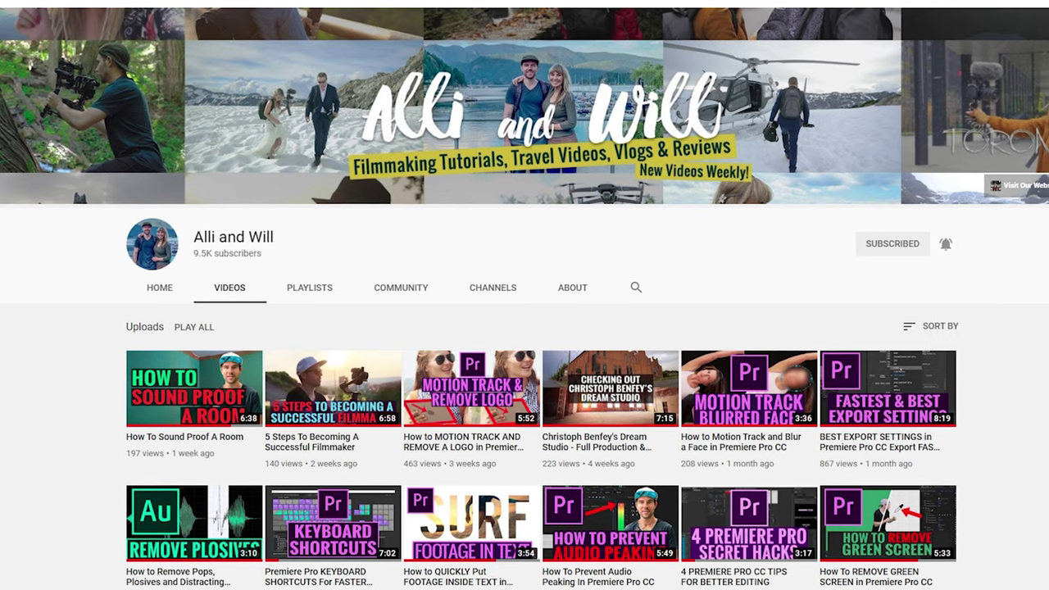
scroll(524, 328, "down", 3)
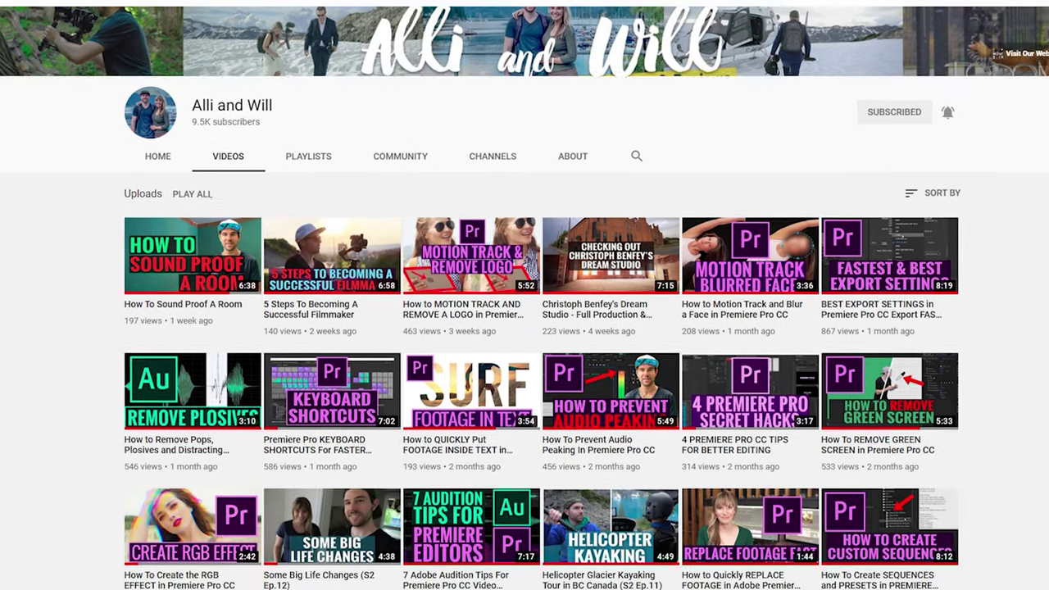
scroll(525, 327, "down", 5)
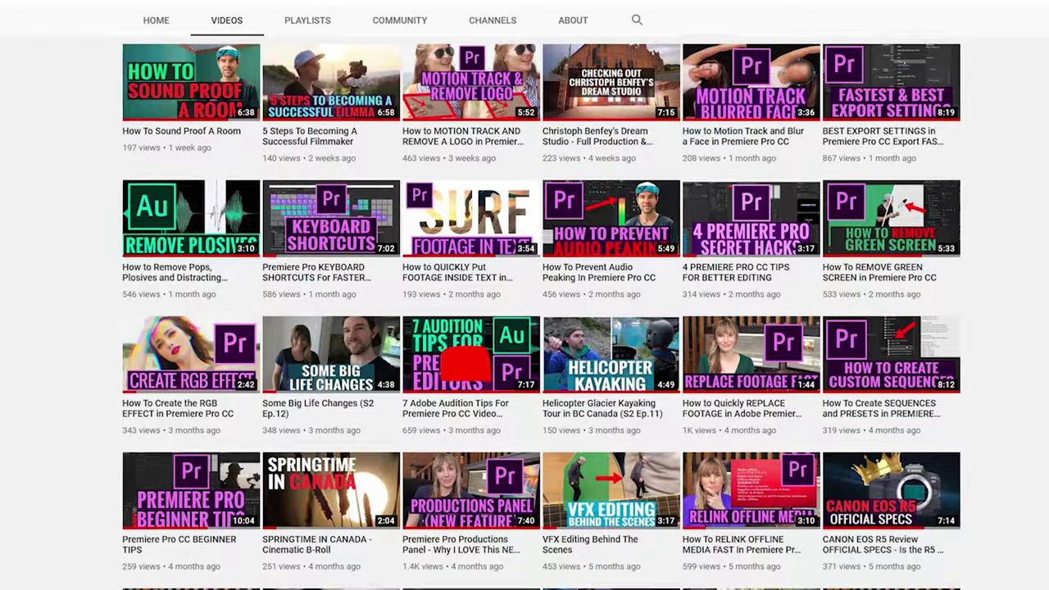